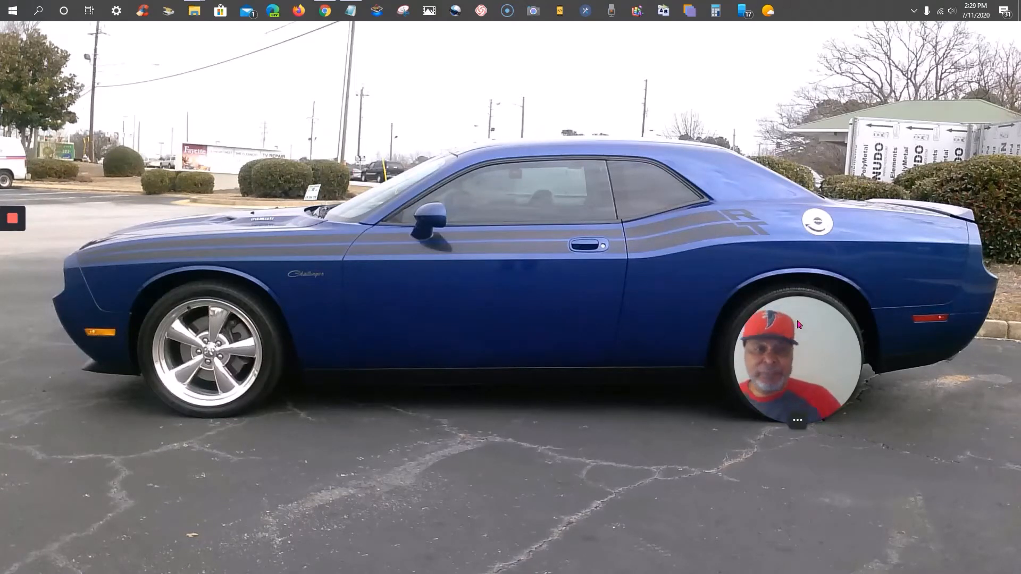
pyautogui.click(792, 420)
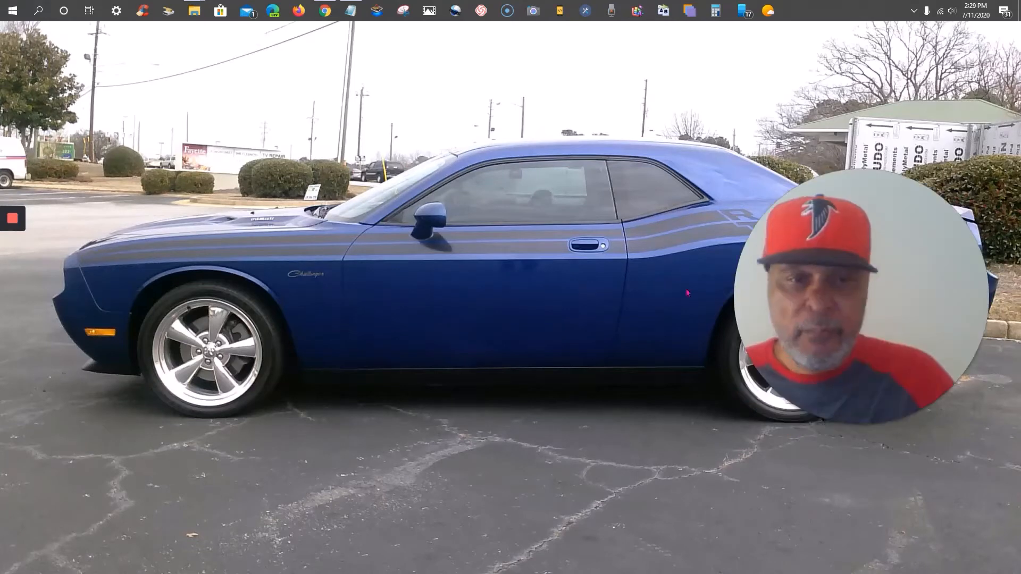
pyautogui.moveTo(778, 271); pyautogui.dragTo(402, 213)
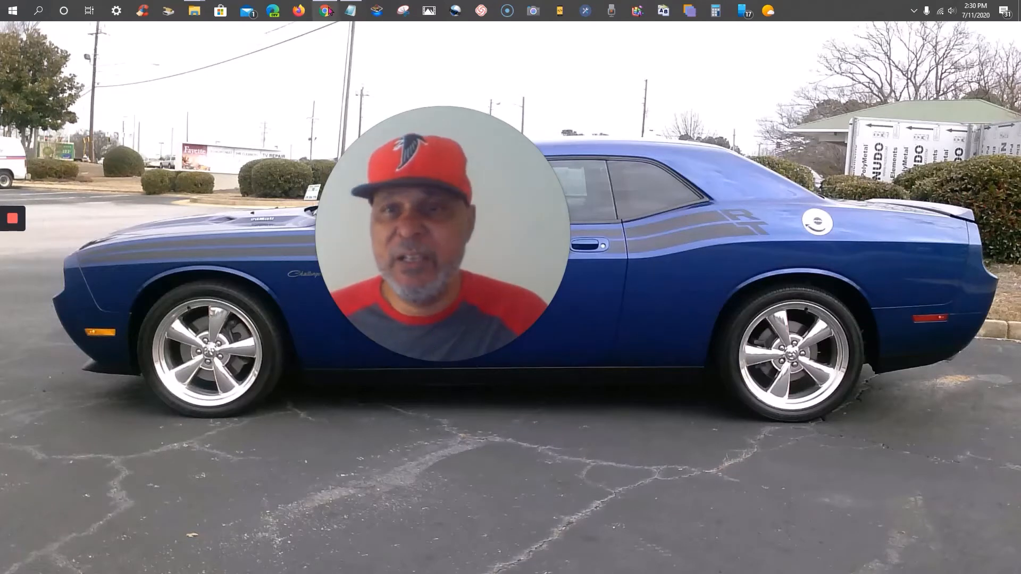
pyautogui.moveTo(442, 360)
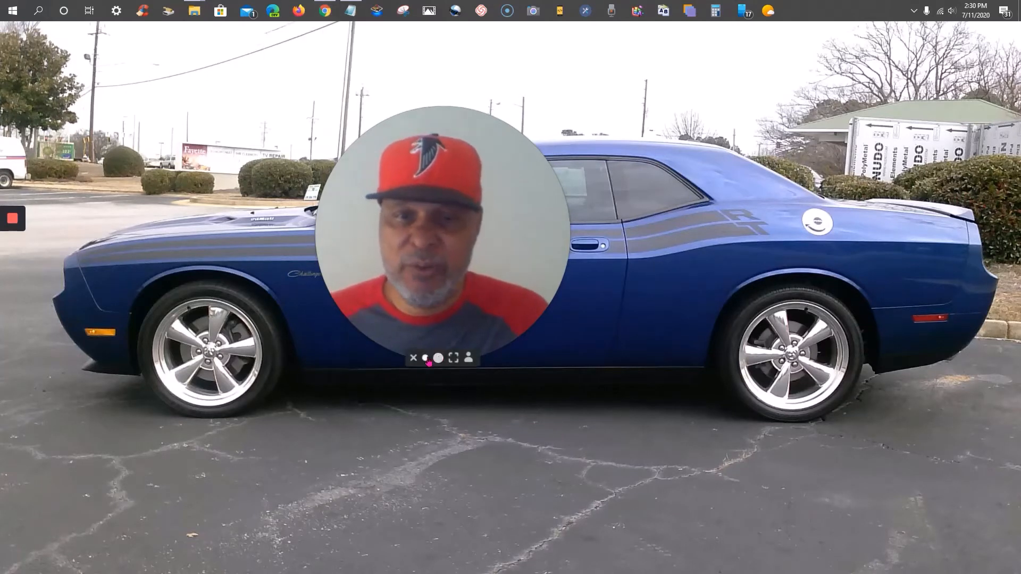
pyautogui.click(426, 359)
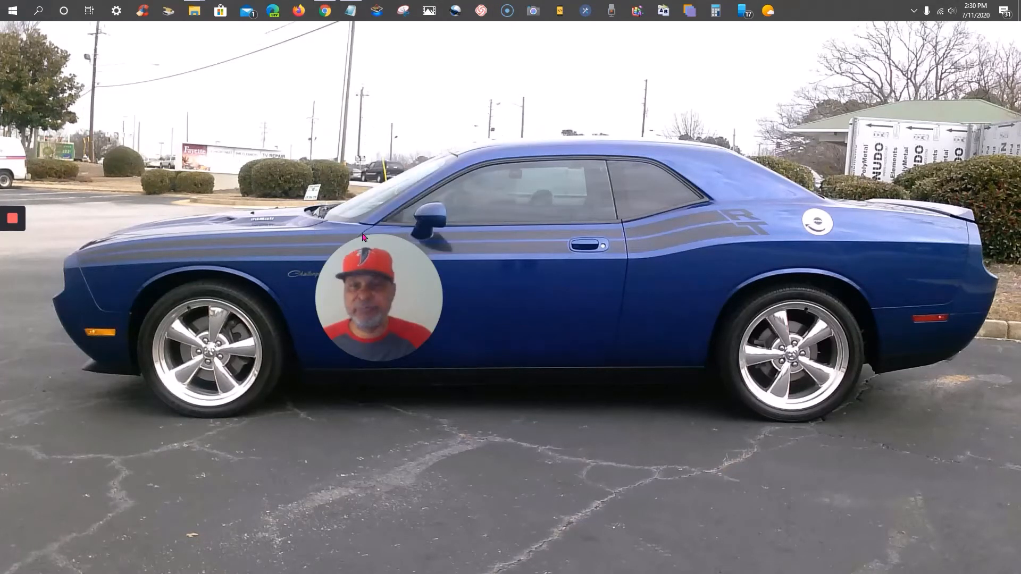
# Step: Switch to Chrome and review the Get Started with Google Maps Platform guide, from its overview to the billing account procedure
pyautogui.click(323, 11)
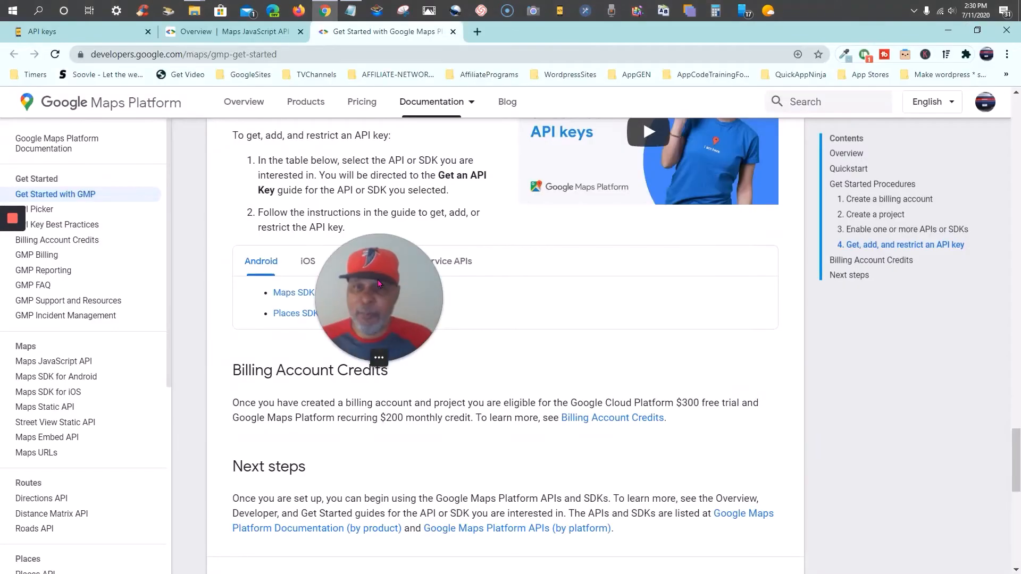
pyautogui.moveTo(379, 283); pyautogui.dragTo(829, 425)
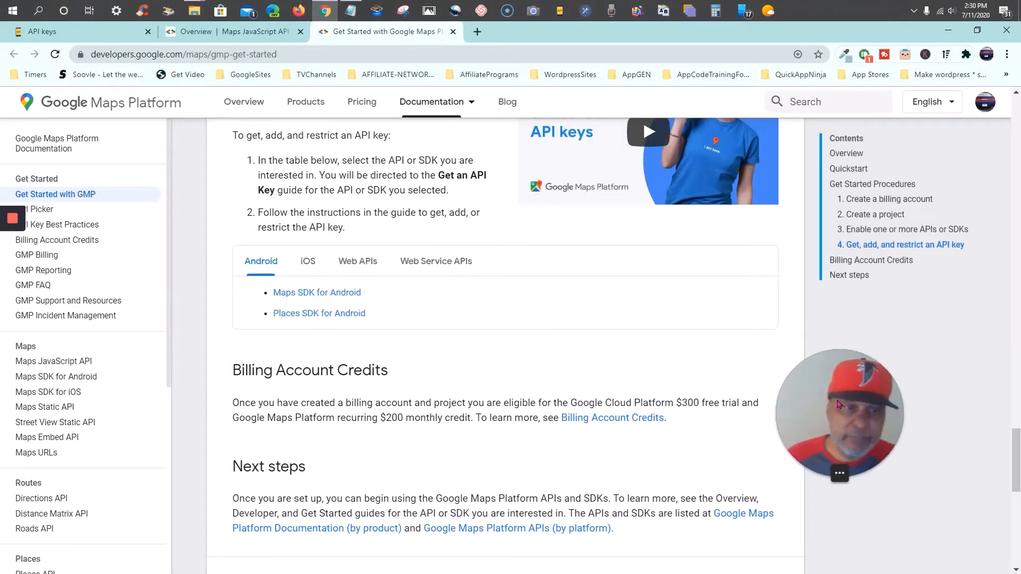
pyautogui.scroll(20, 595, 344)
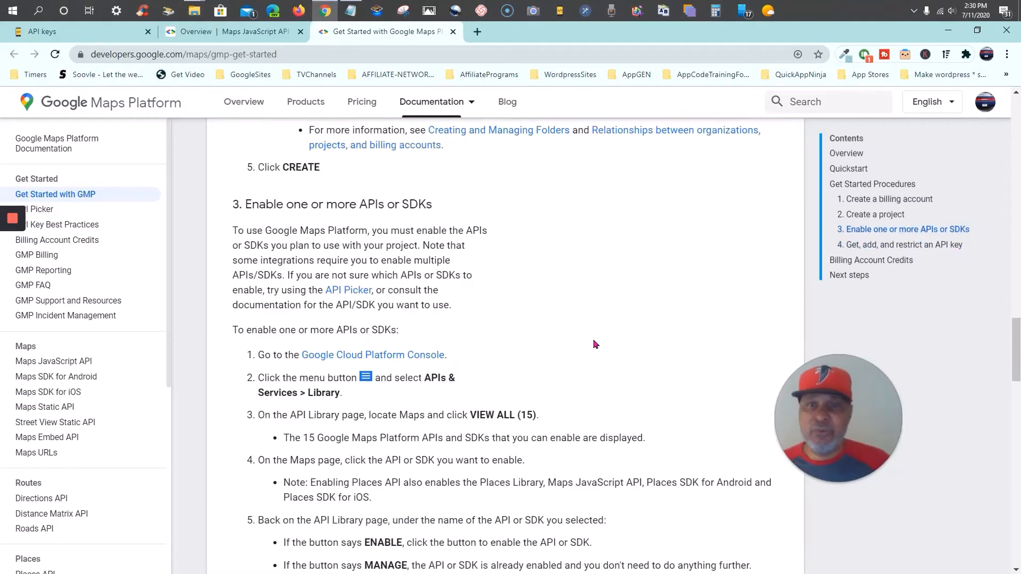
pyautogui.scroll(2, 475, 198)
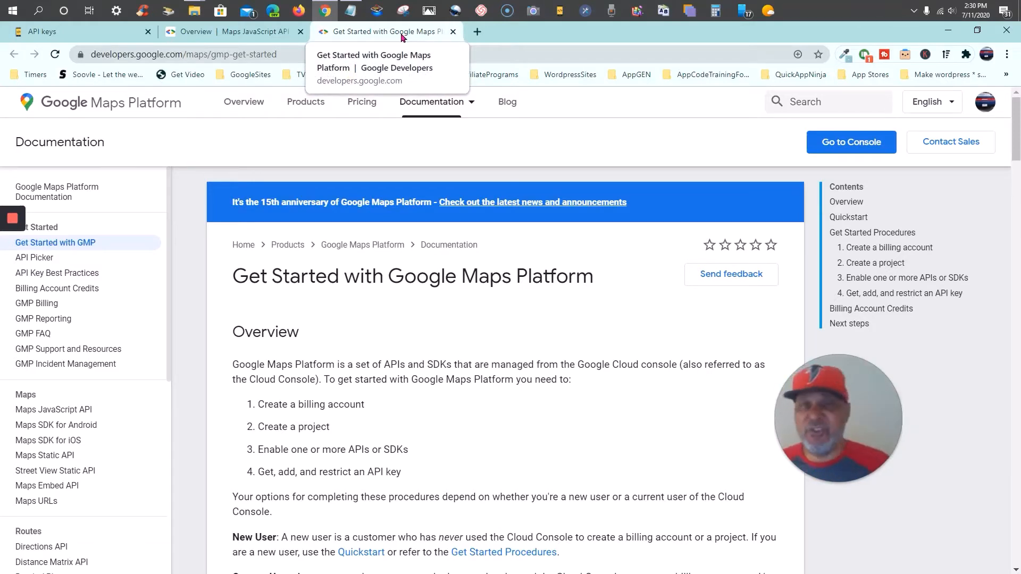
pyautogui.click(251, 33)
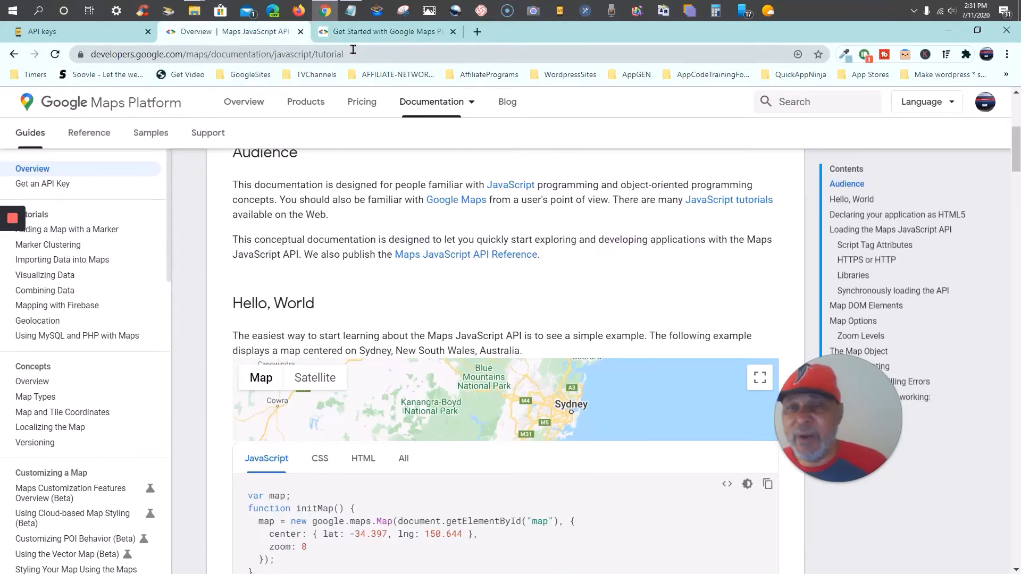
pyautogui.click(375, 33)
pyautogui.scroll(-2, 372, 219)
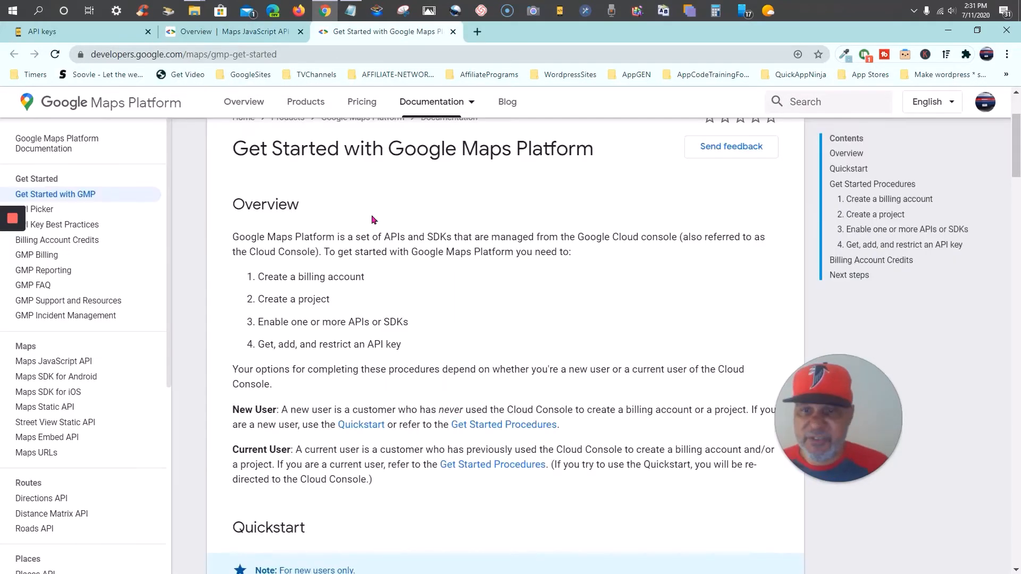
pyautogui.scroll(-8, 372, 219)
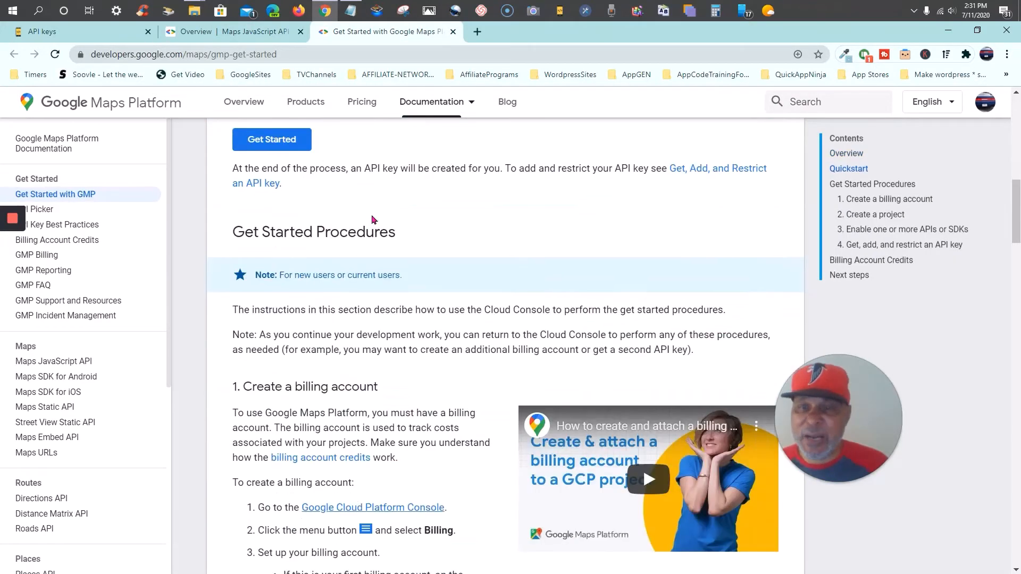
pyautogui.scroll(1, 372, 218)
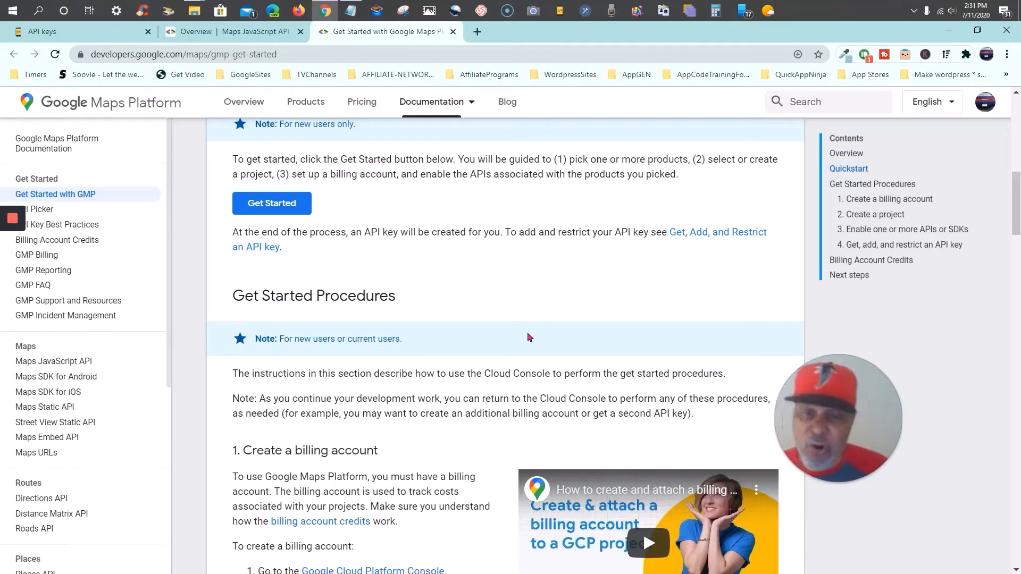
pyautogui.scroll(-2, 529, 320)
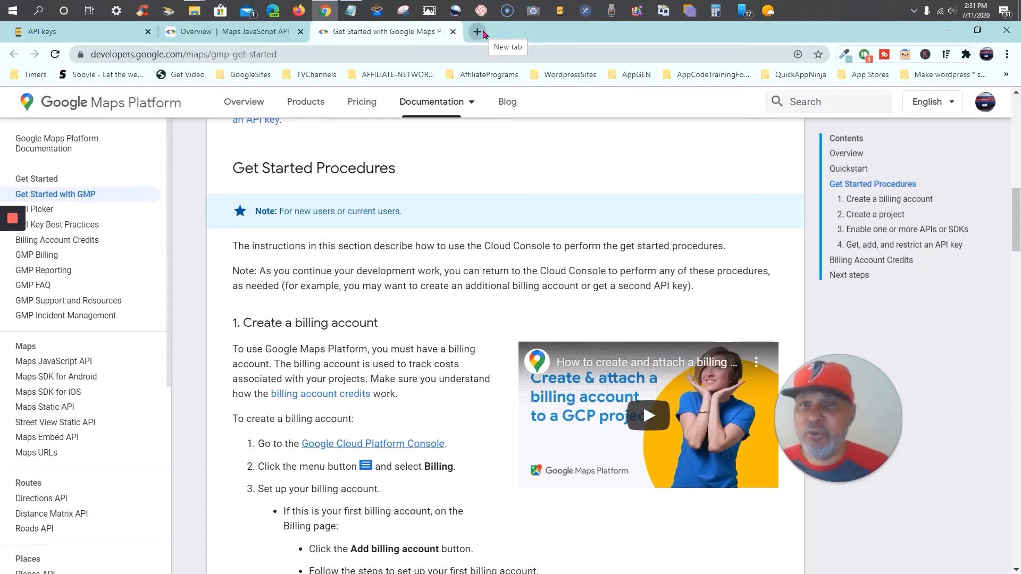
pyautogui.click(348, 12)
pyautogui.scroll(10, 140, 141)
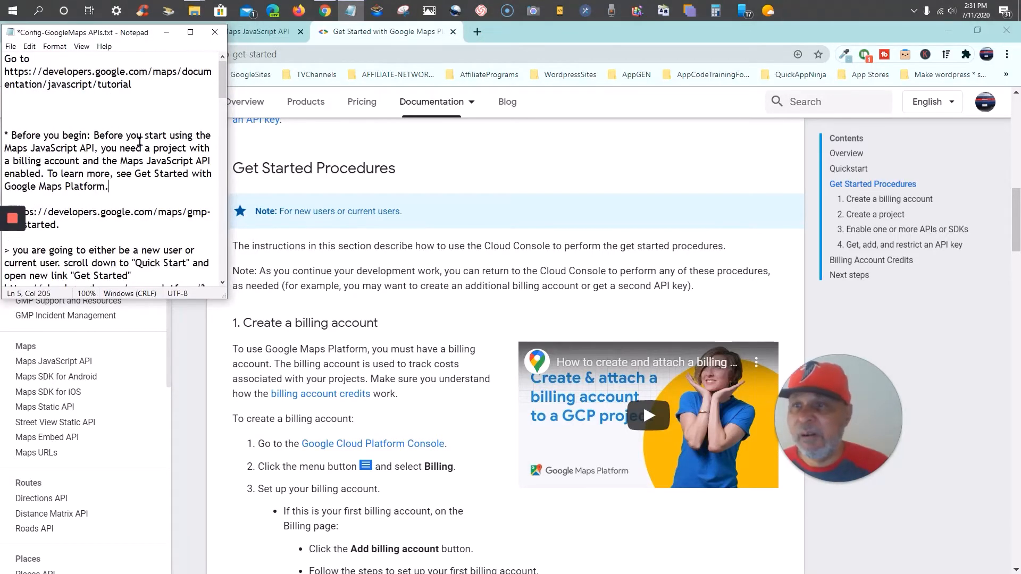
pyautogui.scroll(-2, 146, 106)
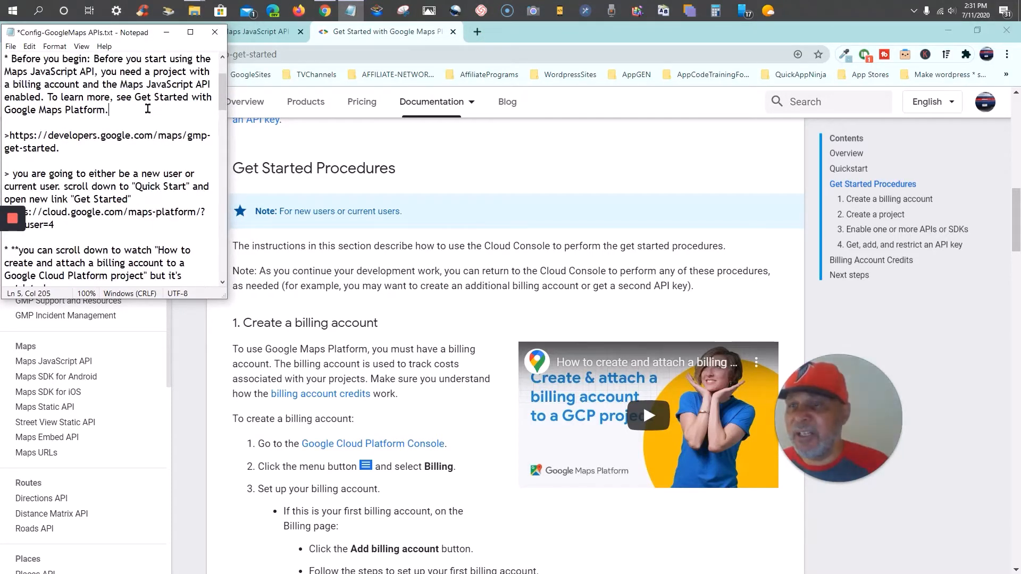
pyautogui.tripleClick(68, 150)
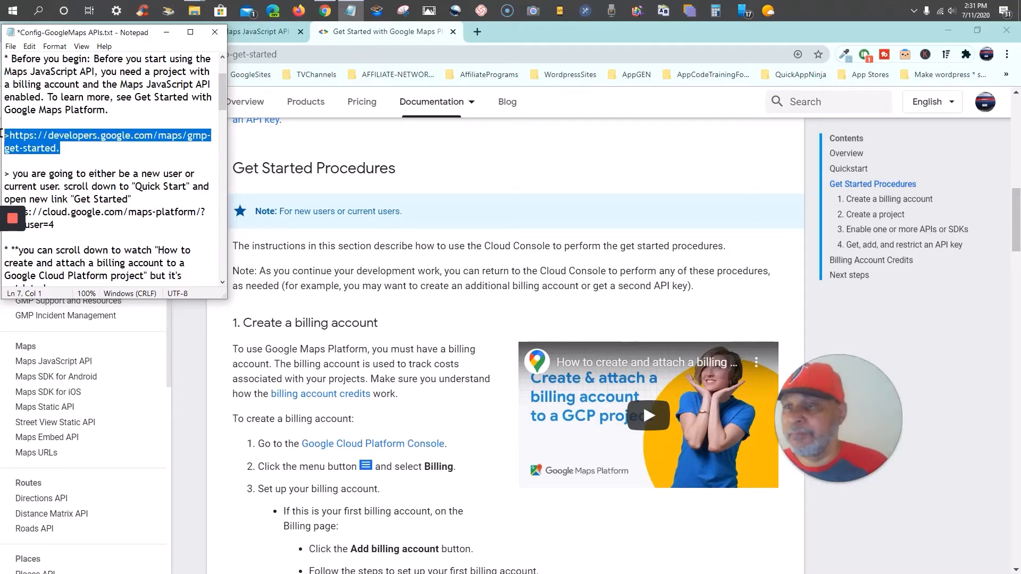
pyautogui.click(95, 153)
pyautogui.moveTo(64, 149); pyautogui.dragTo(11, 136)
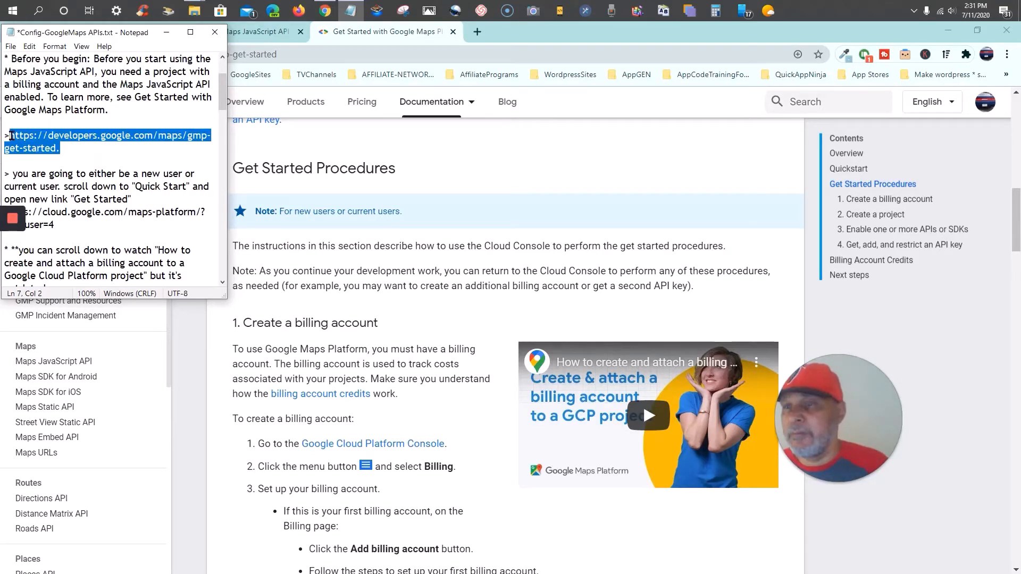
pyautogui.rightClick(16, 135)
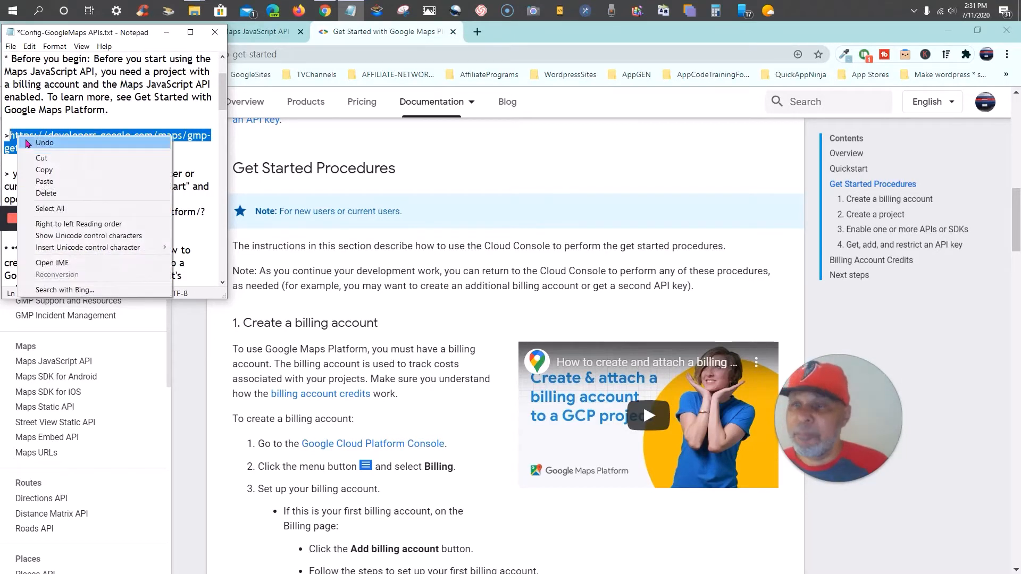
pyautogui.click(37, 175)
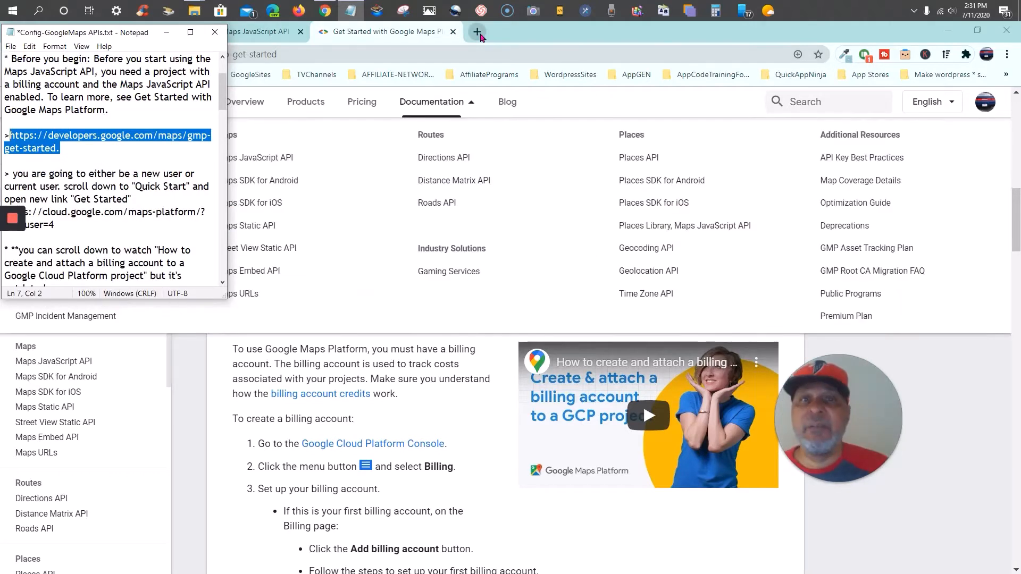
# Step: Try to load the copied gmp-get-started address in a new Chrome tab, and close that tab
pyautogui.click(477, 32)
pyautogui.rightClick(477, 55)
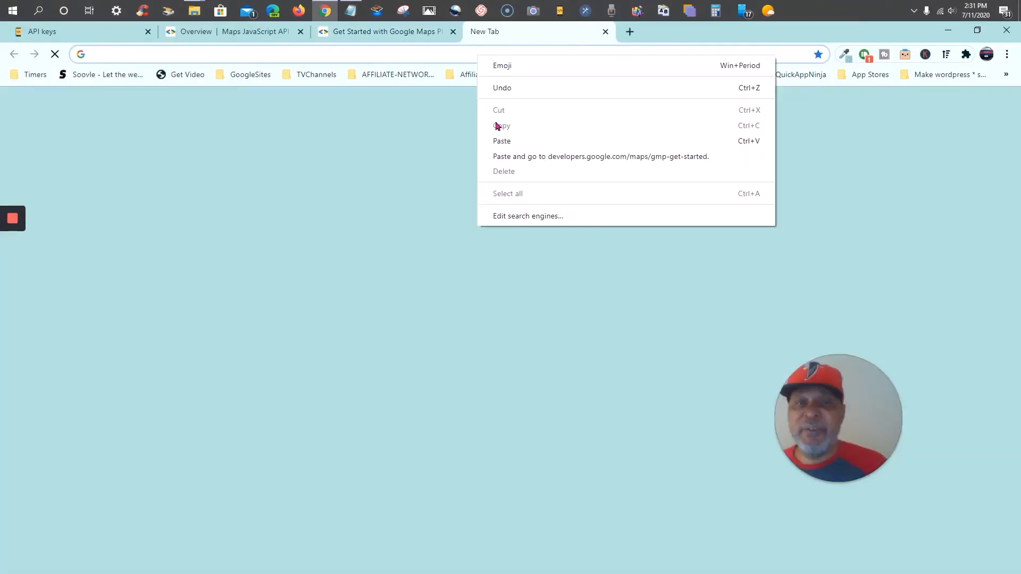
pyautogui.click(500, 139)
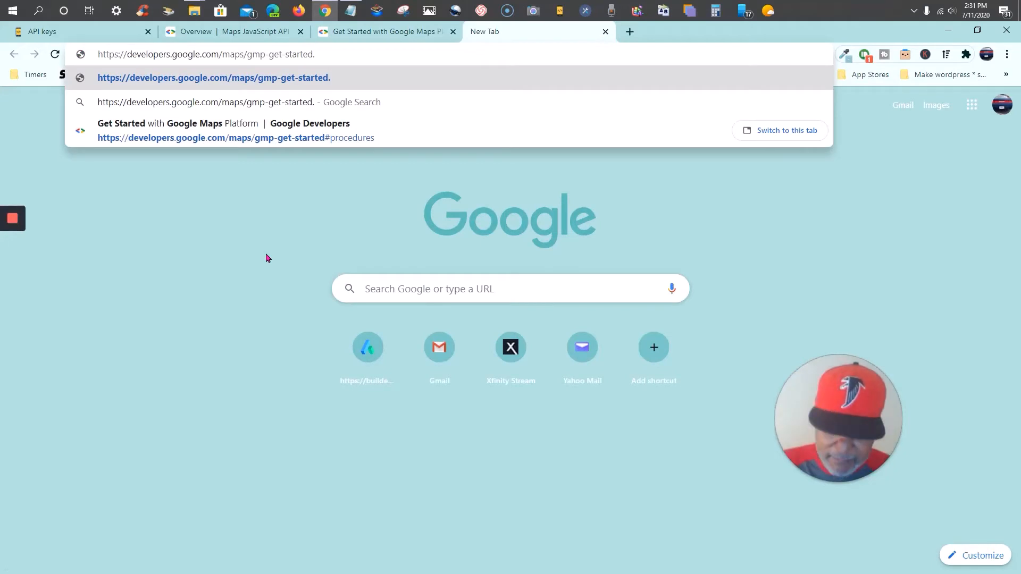
pyautogui.press('Return')
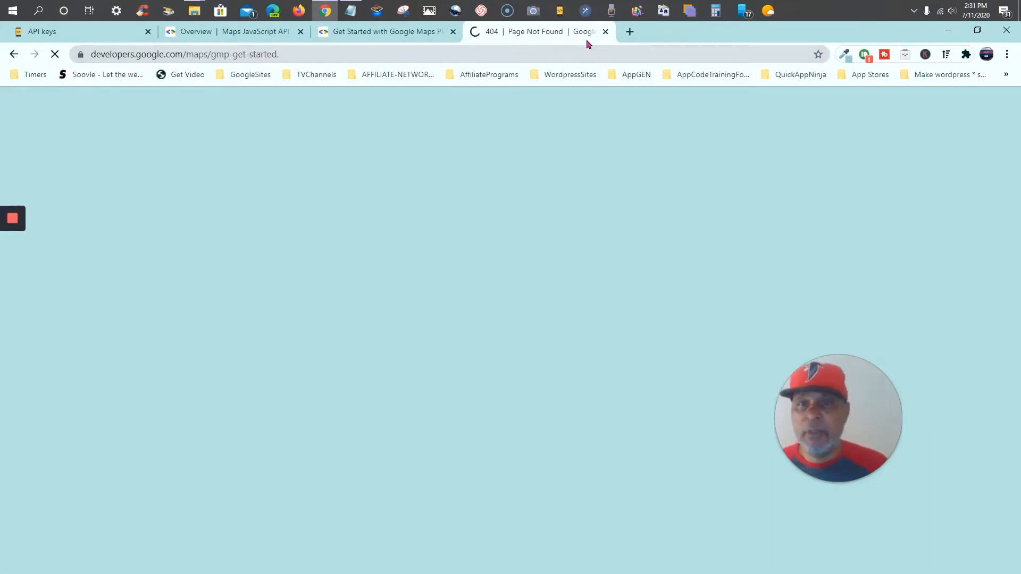
pyautogui.click(609, 35)
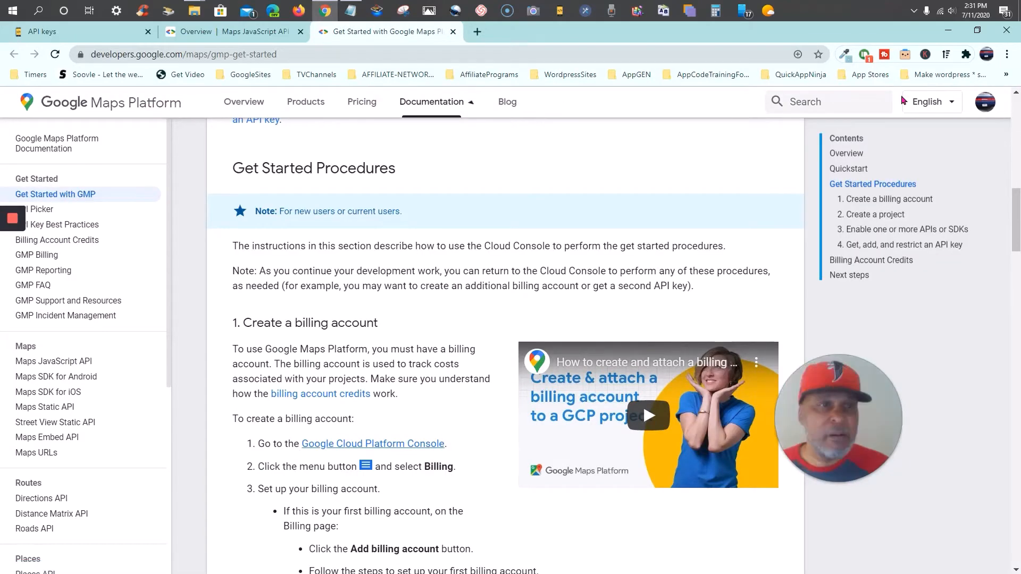
# Step: Open the Google Cloud Platform Console link from the "Create a billing account" section in a new tab and bring that tab forward
pyautogui.click(985, 104)
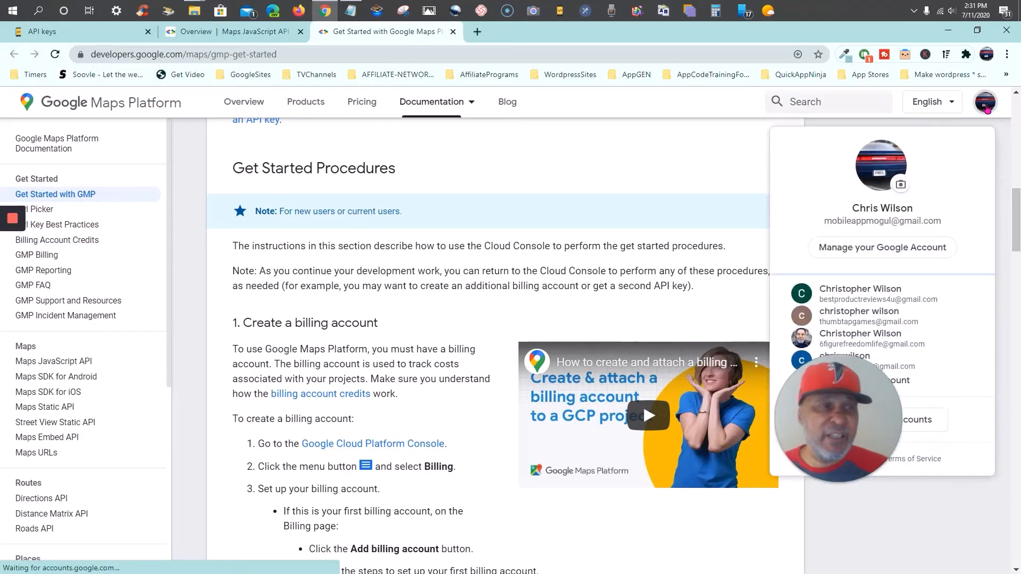
pyautogui.click(1004, 149)
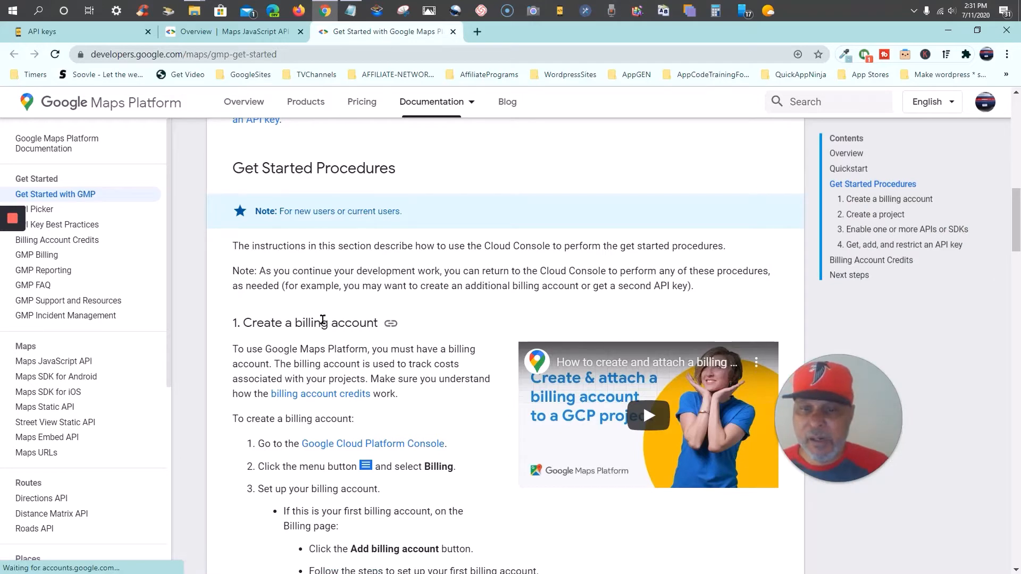
pyautogui.scroll(-2, 323, 319)
pyautogui.rightClick(350, 323)
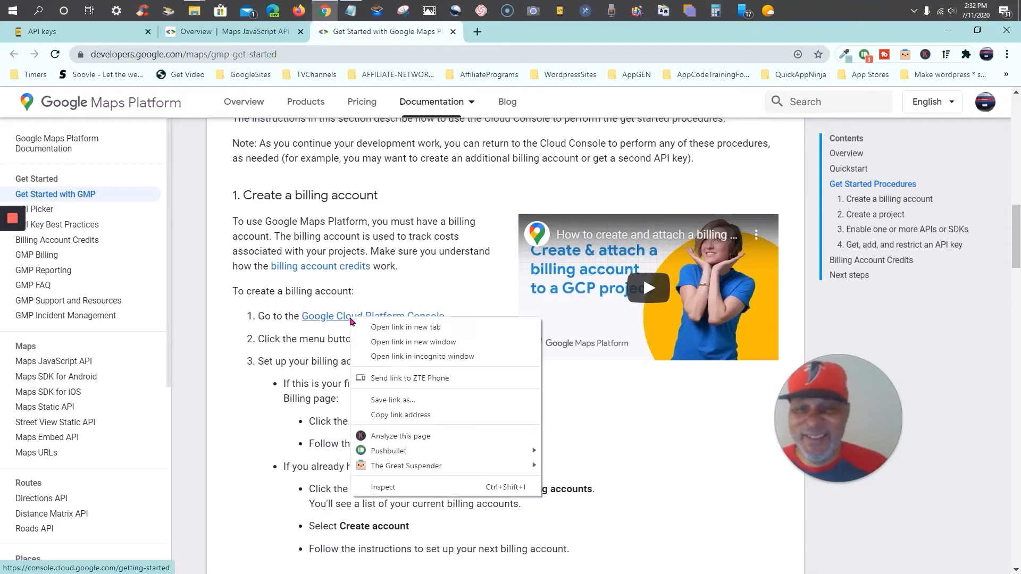
pyautogui.click(384, 328)
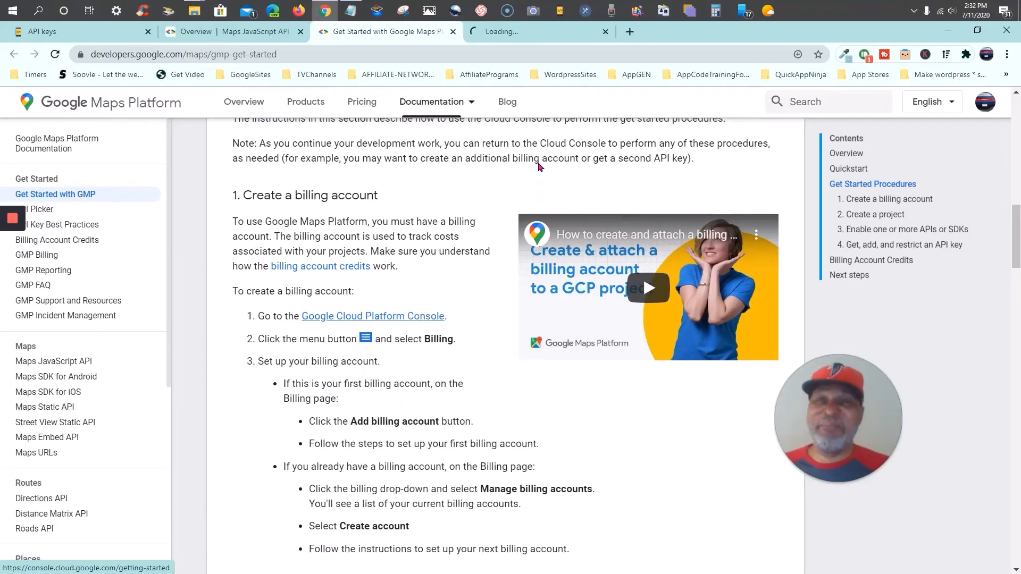
pyautogui.click(539, 33)
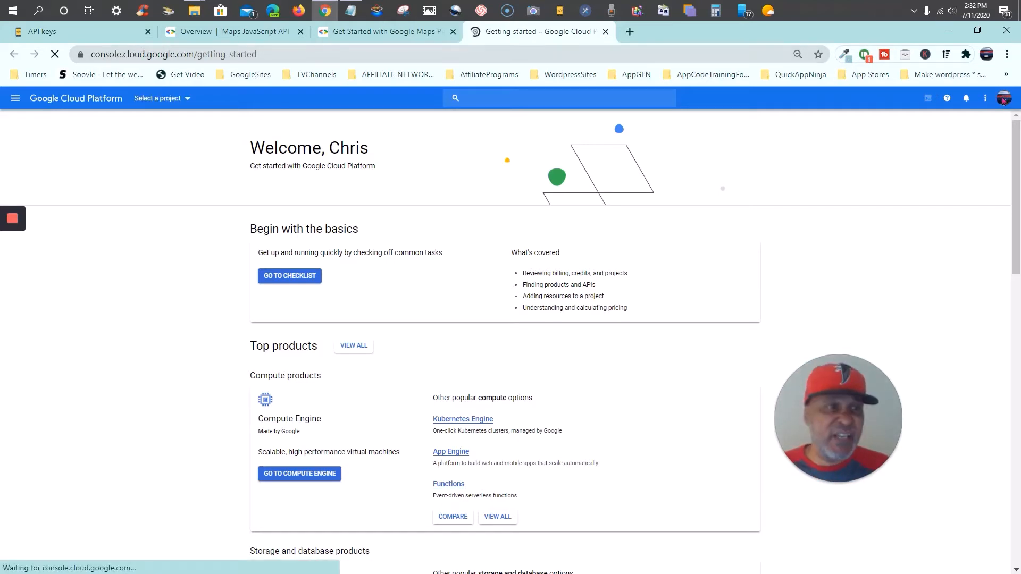
# Step: Switch the Cloud Console to the third alternative Google account listed and start a new project from the project picker
pyautogui.click(1004, 97)
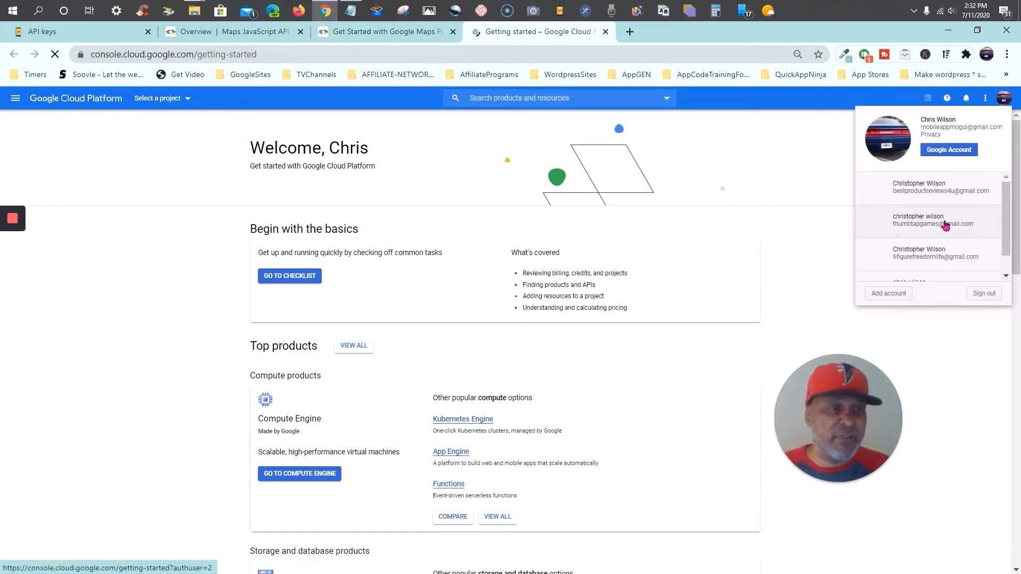
pyautogui.click(939, 256)
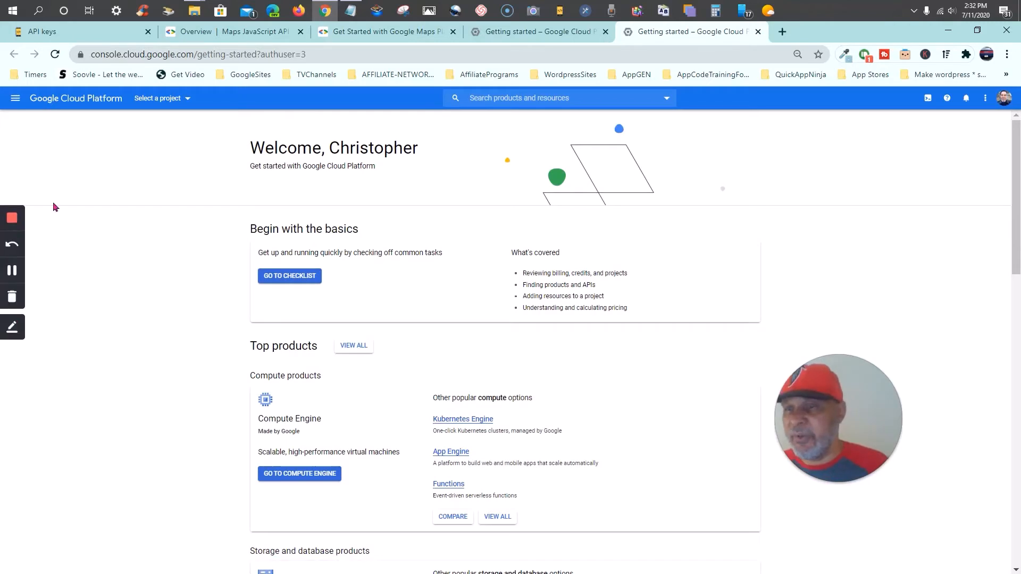
pyautogui.click(162, 99)
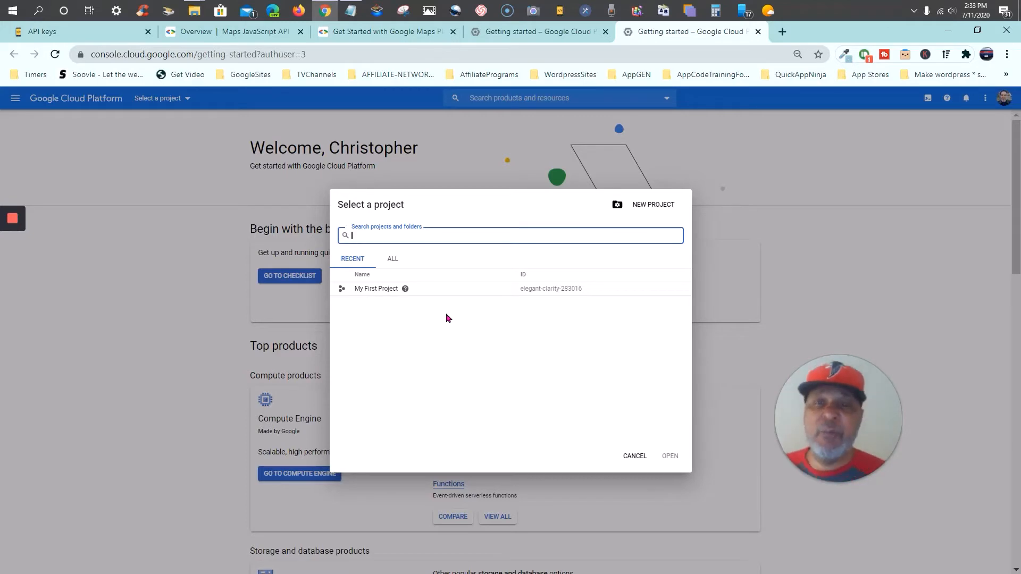
pyautogui.click(647, 210)
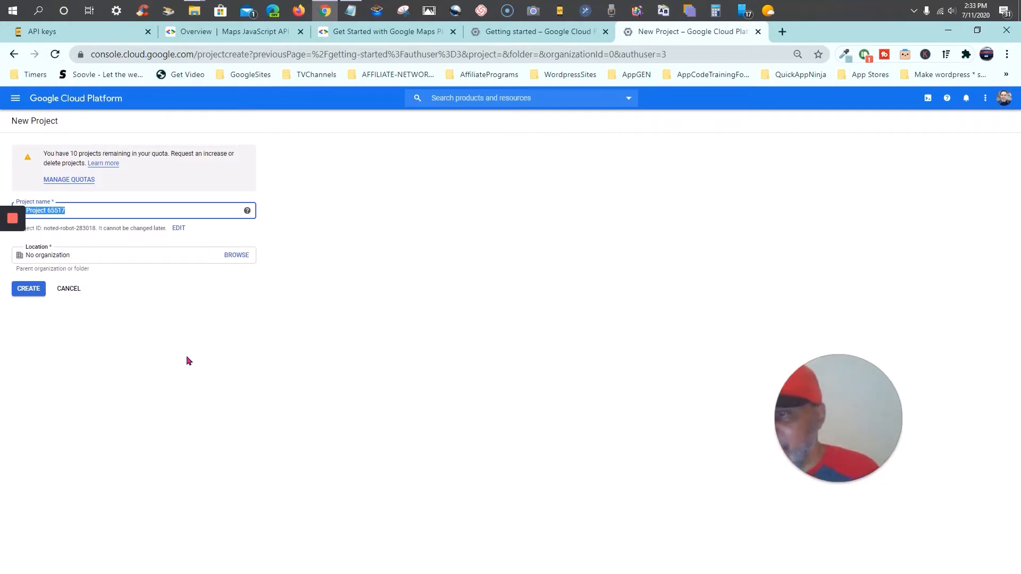
# Step: Name the new Google Cloud project InstaRideUber1 in place of the suggested name
pyautogui.click(95, 206)
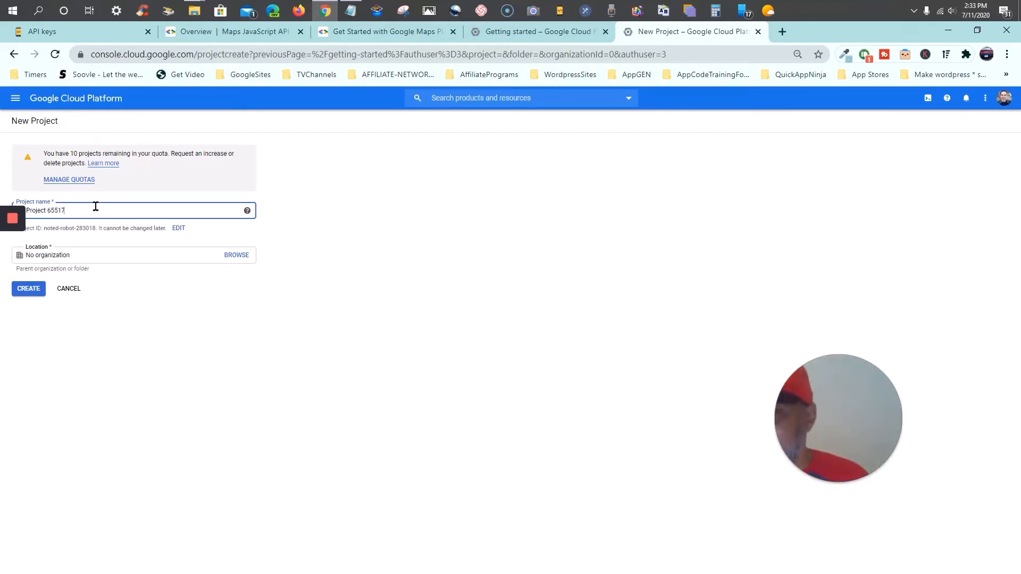
pyautogui.tripleClick(59, 210)
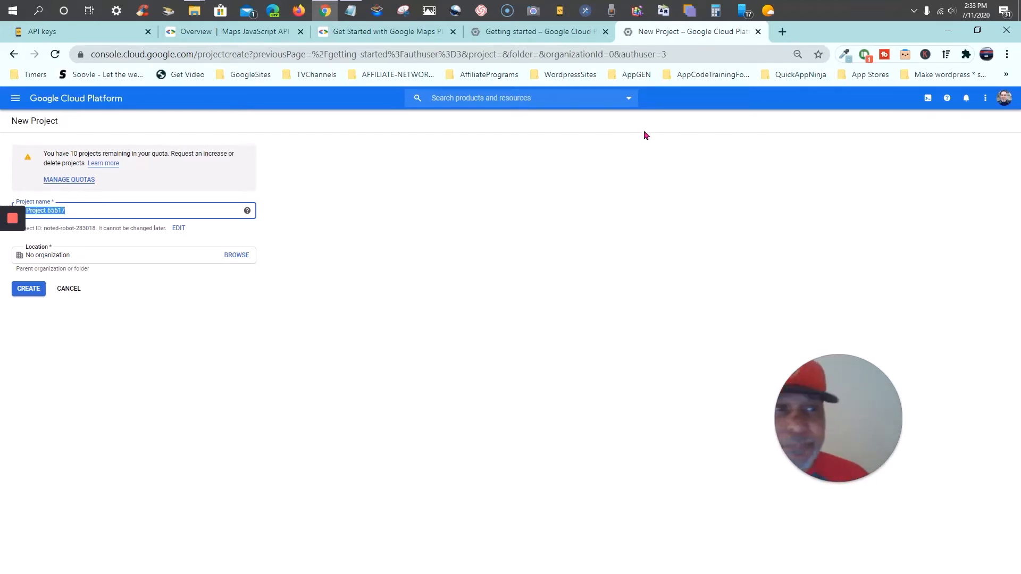
pyautogui.click(975, 35)
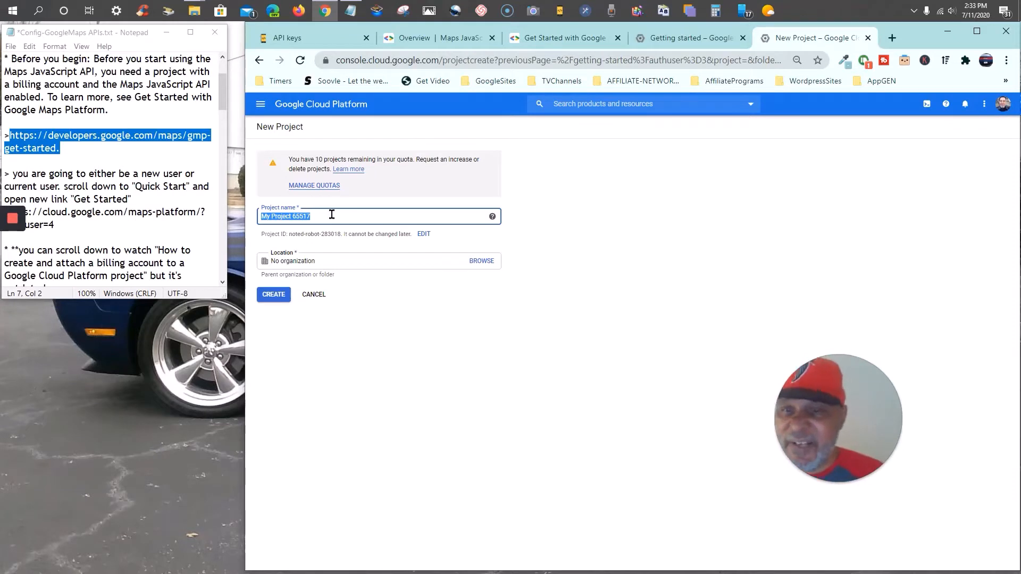
pyautogui.write('I')
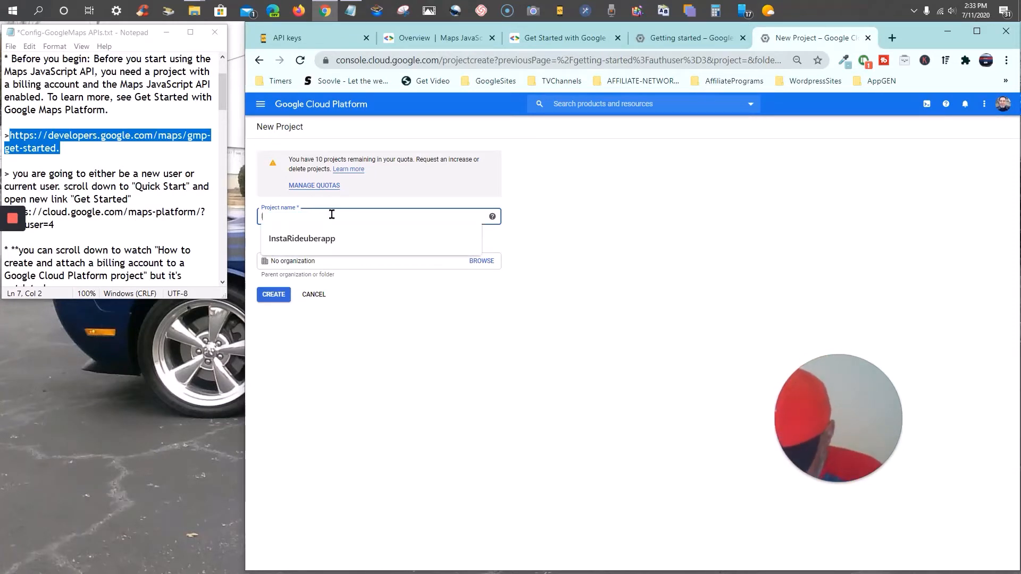
pyautogui.write('nstaR')
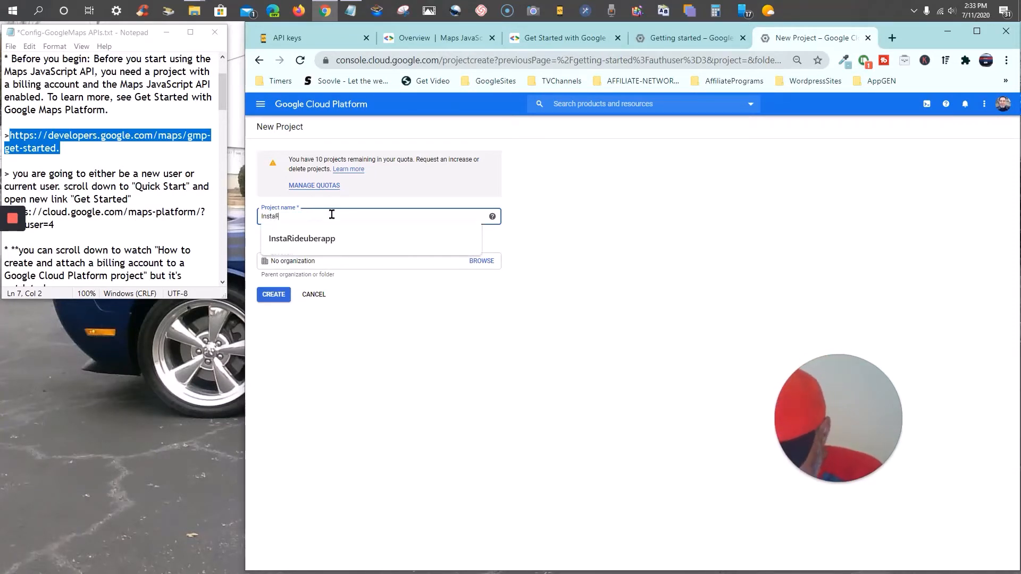
pyautogui.write('ide')
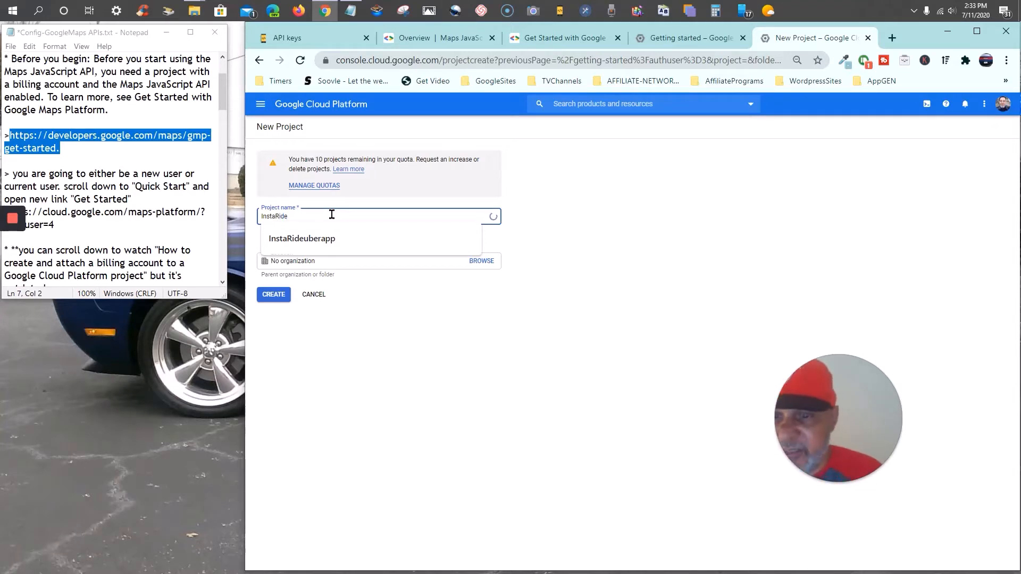
pyautogui.write('Uber')
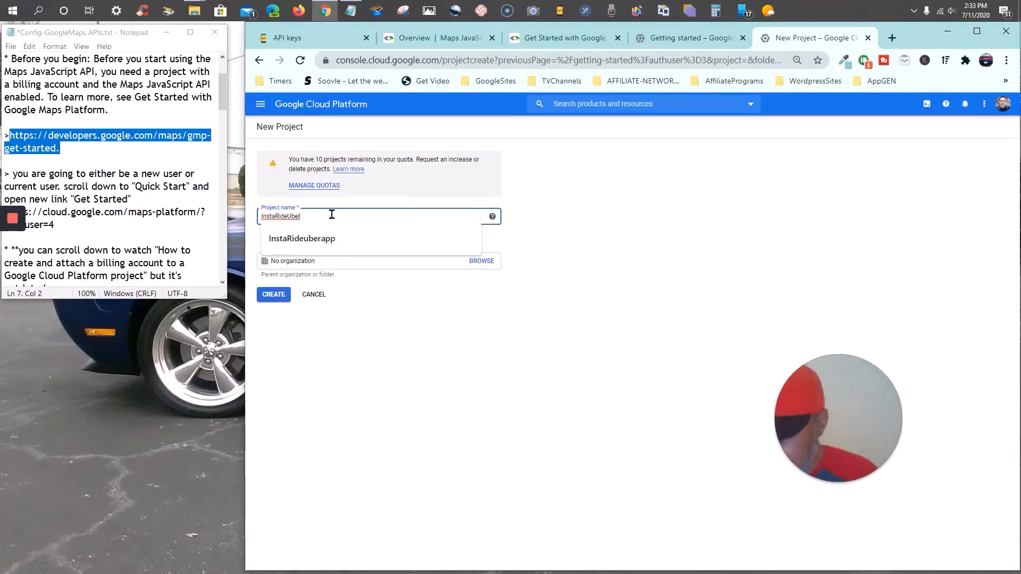
pyautogui.write('1')
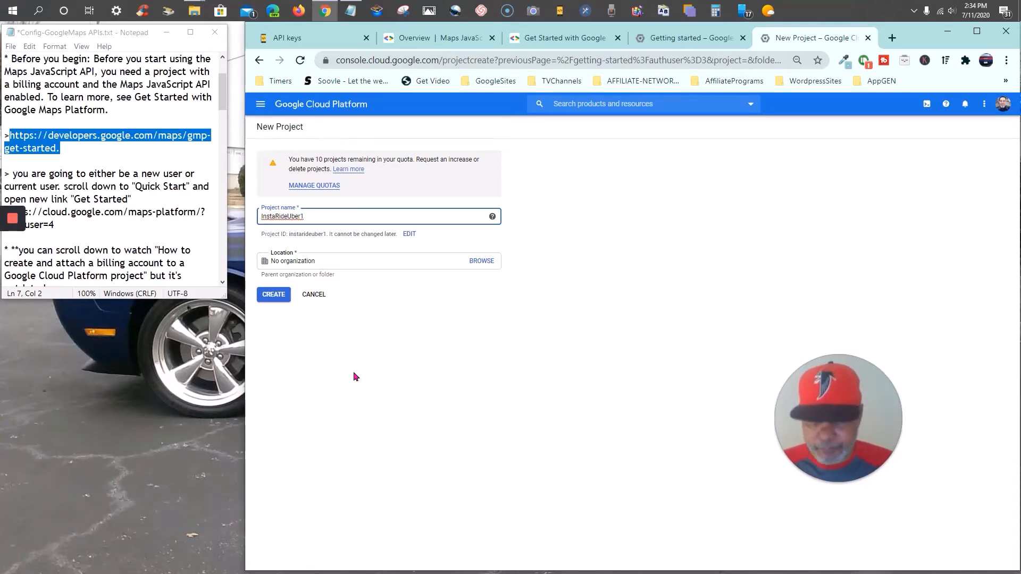
pyautogui.click(981, 34)
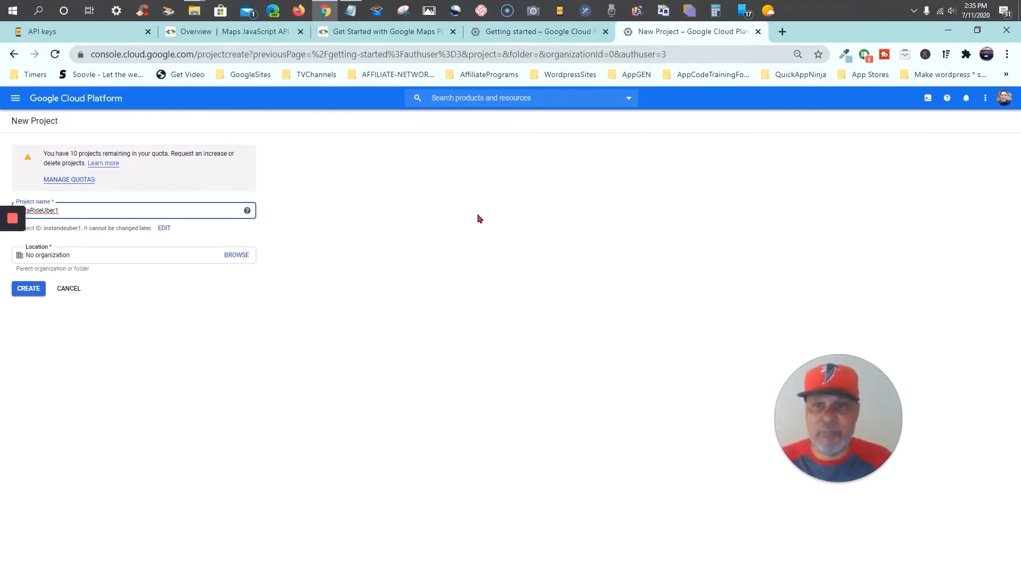
pyautogui.click(440, 186)
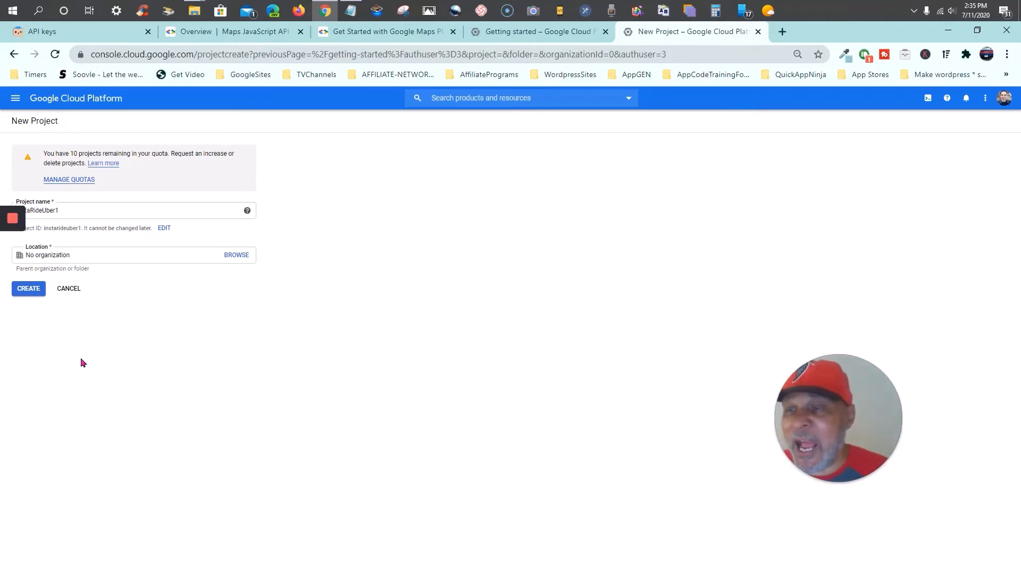
# Step: Create the InstaRideUber1 project and open its dashboard from the creation notification
pyautogui.moveTo(12, 328)
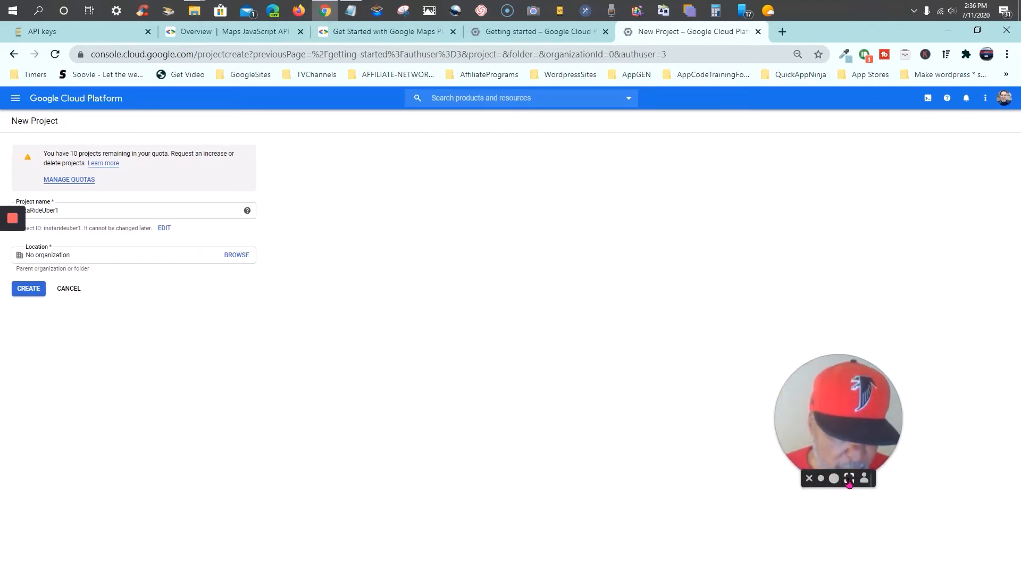
pyautogui.click(808, 480)
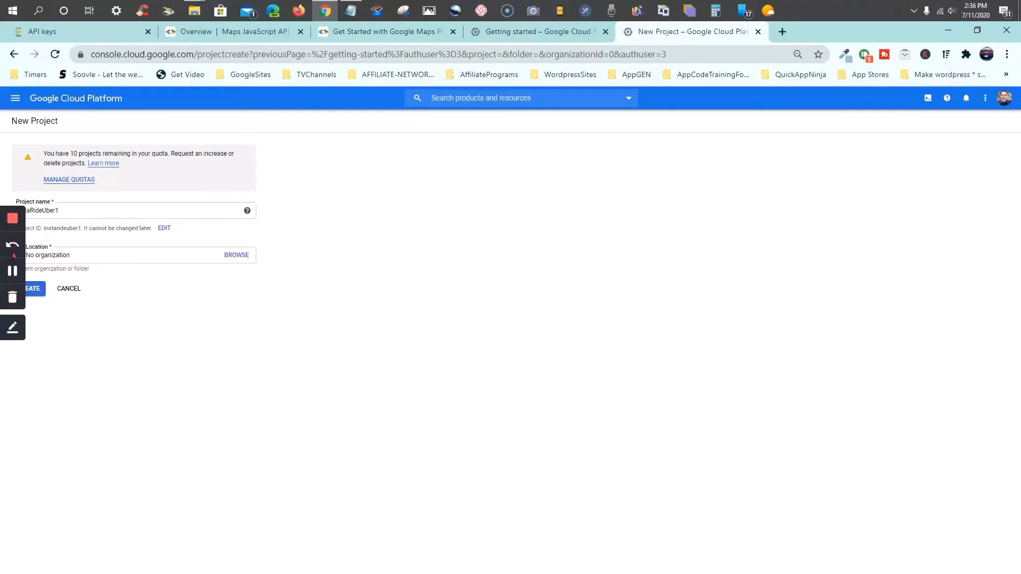
pyautogui.click(29, 292)
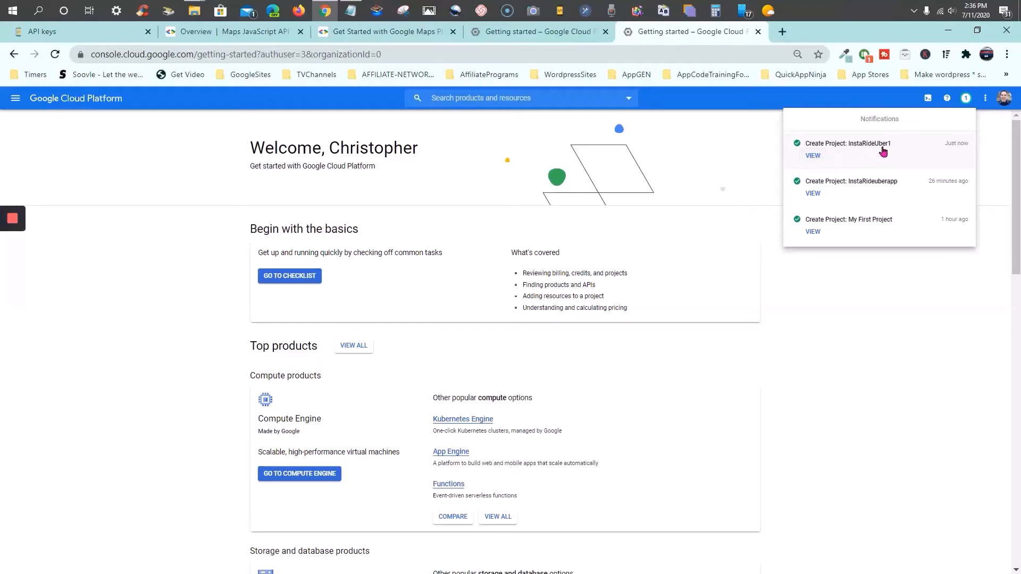
pyautogui.click(812, 155)
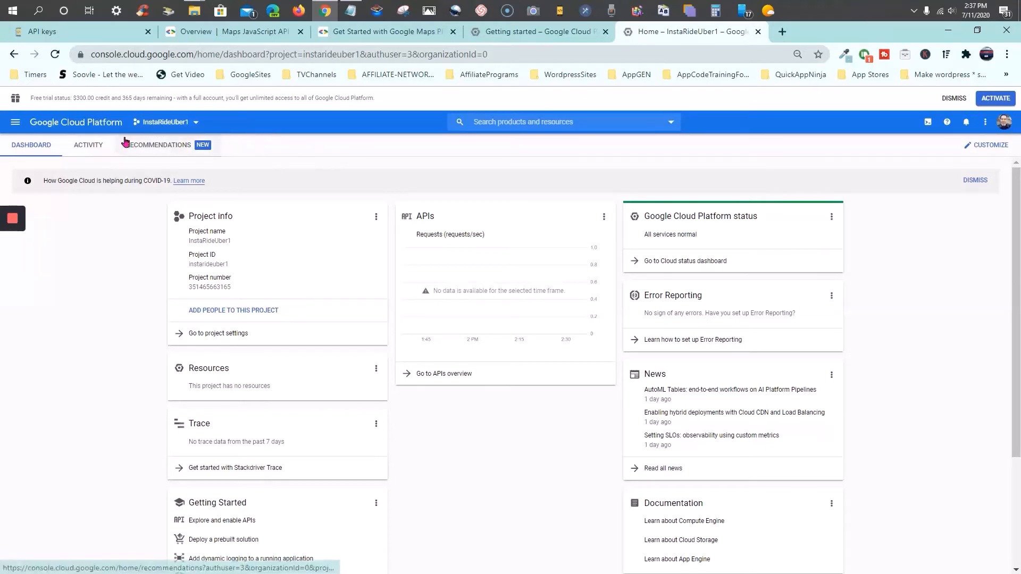
# Step: Go to the API Library under APIs & Services and show all APIs in the Maps category
pyautogui.click(17, 126)
pyautogui.moveTo(42, 242)
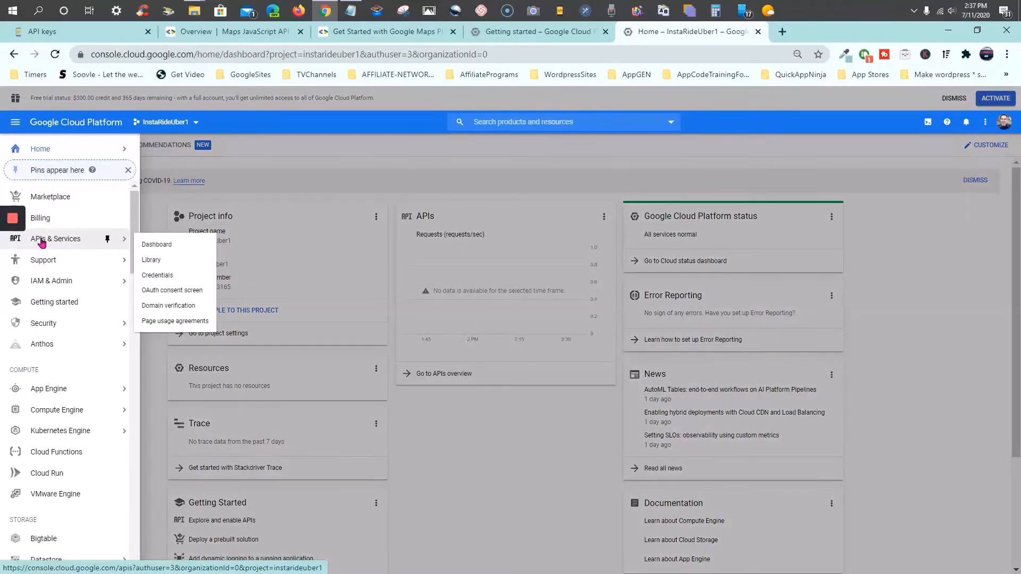
pyautogui.click(151, 261)
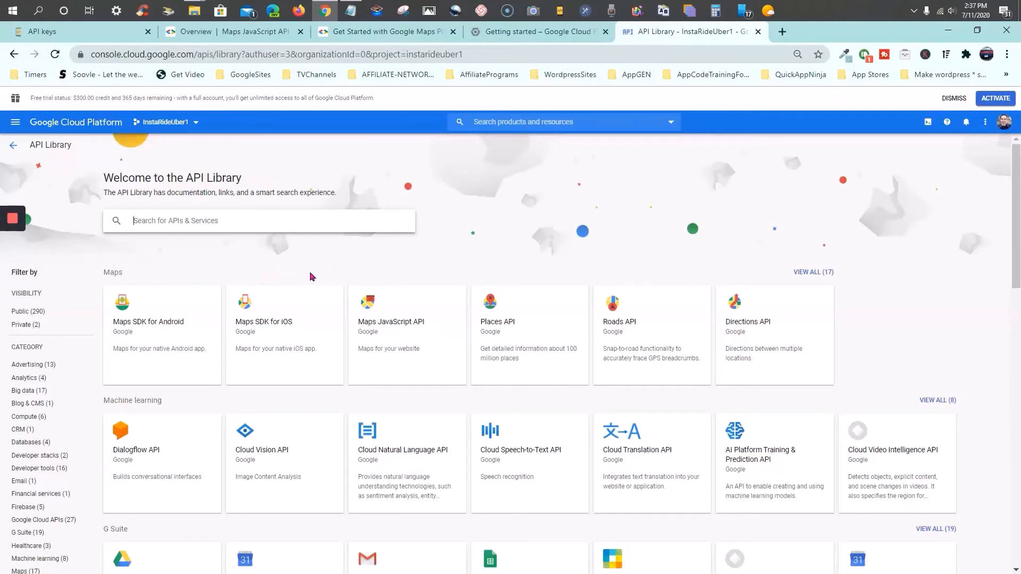
pyautogui.click(812, 273)
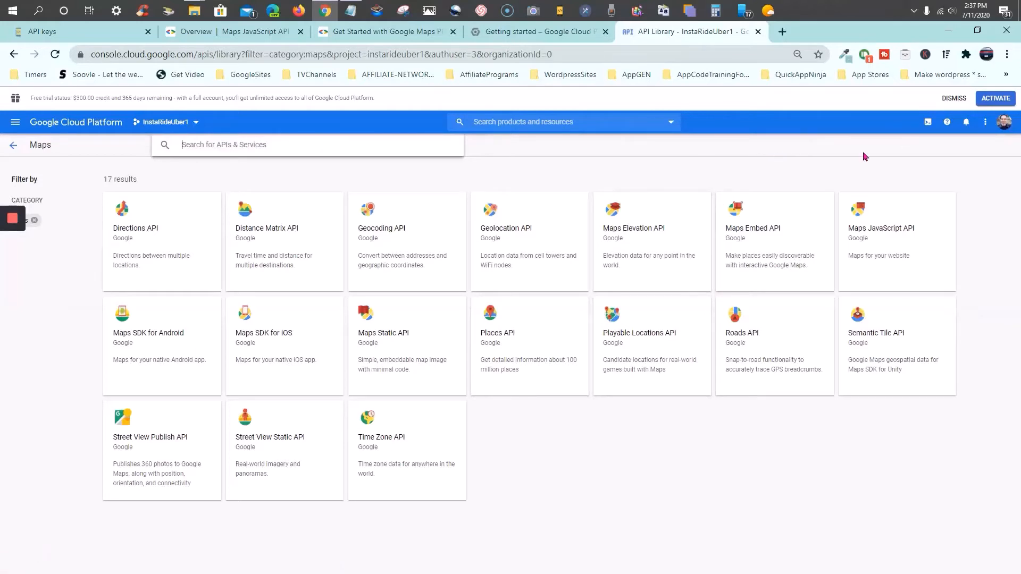
# Step: Check the Config-GoogleMaps APIs.txt notes for the list of Maps APIs to enable
pyautogui.click(977, 32)
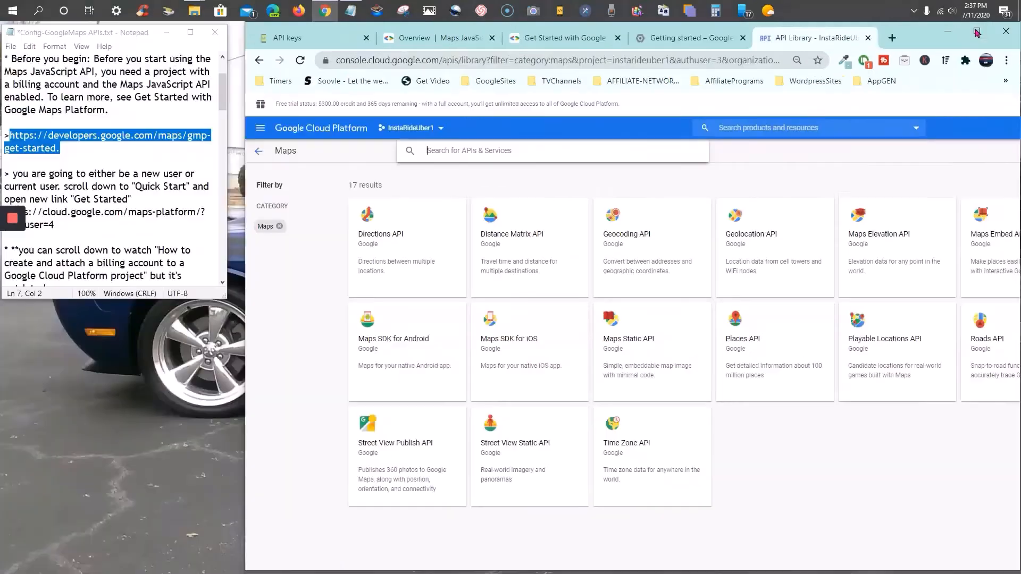
pyautogui.scroll(2, 78, 144)
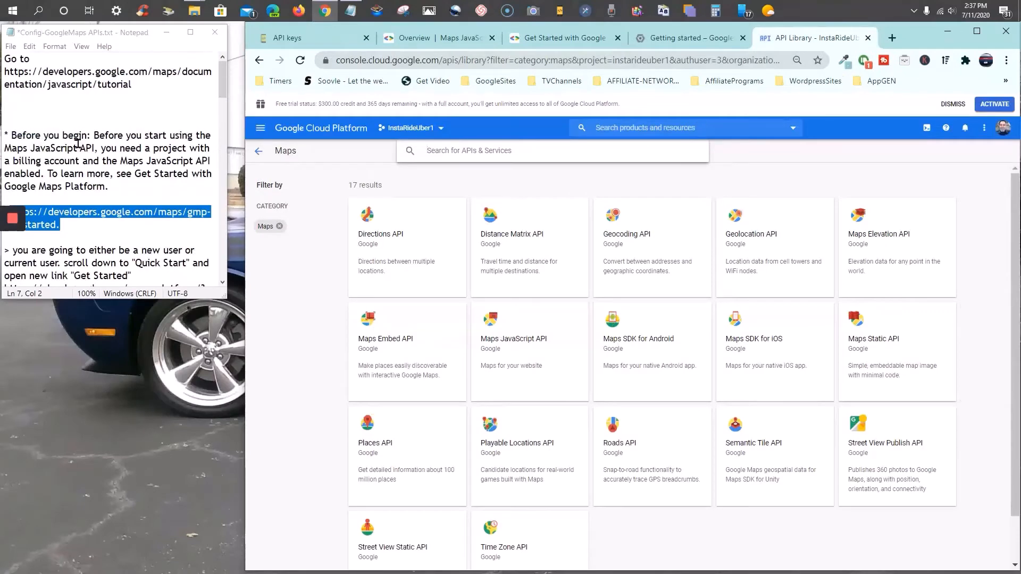
pyautogui.scroll(-12, 78, 144)
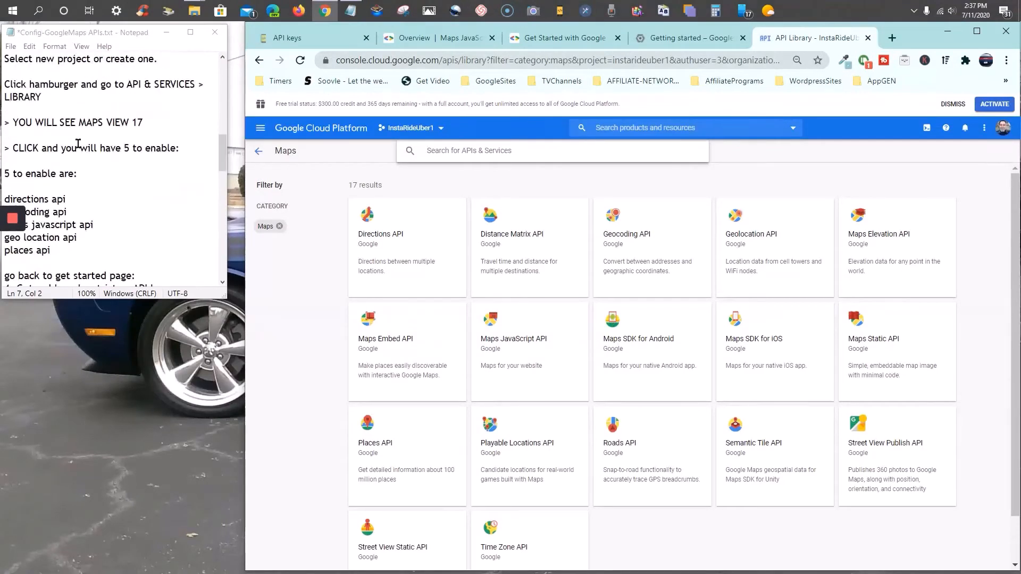
pyautogui.scroll(-2, 79, 143)
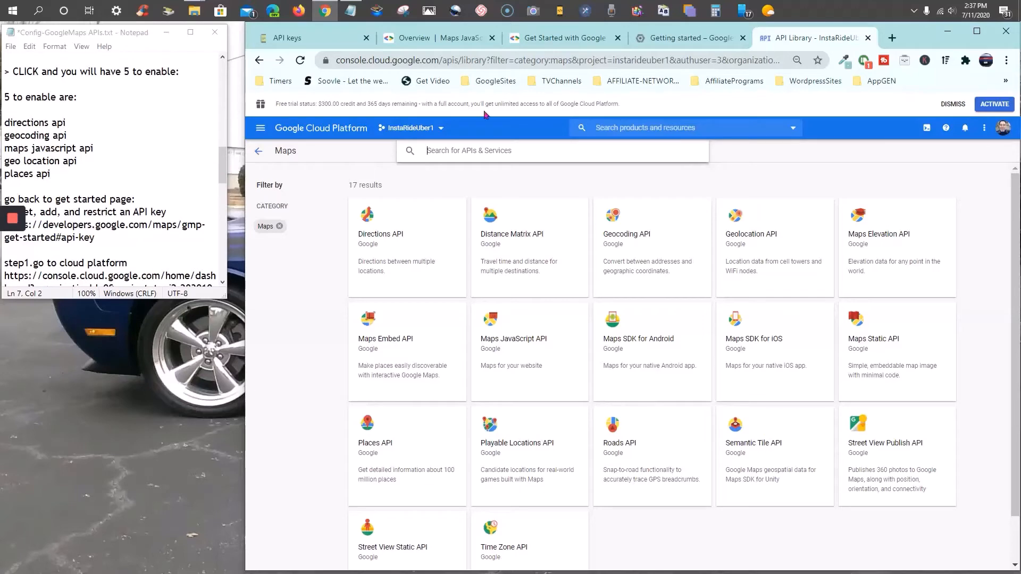
pyautogui.click(977, 32)
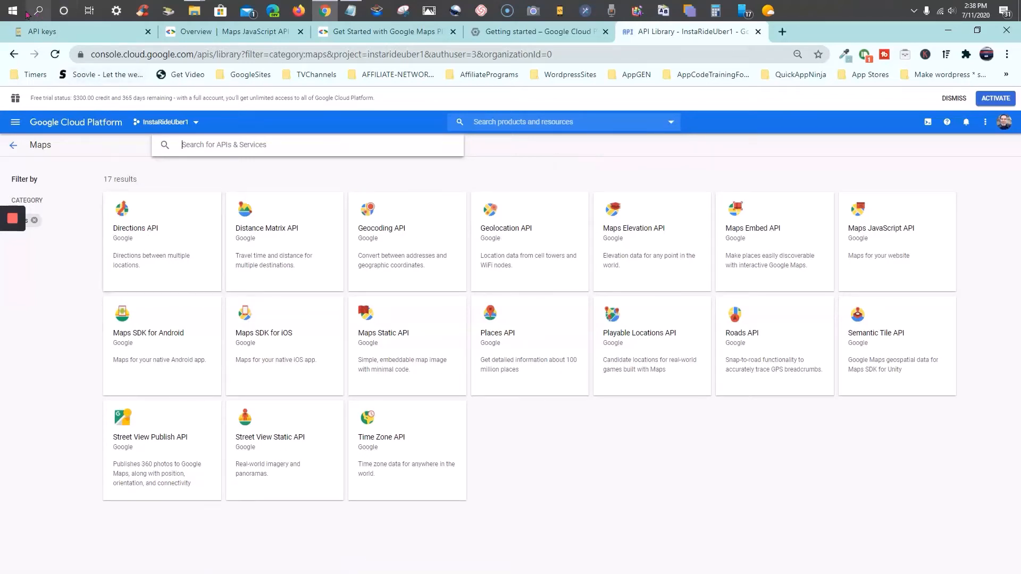
# Step: Find the Windows mouse settings, slightly enlarge the mouse pointer, and close the Settings window
pyautogui.click(9, 10)
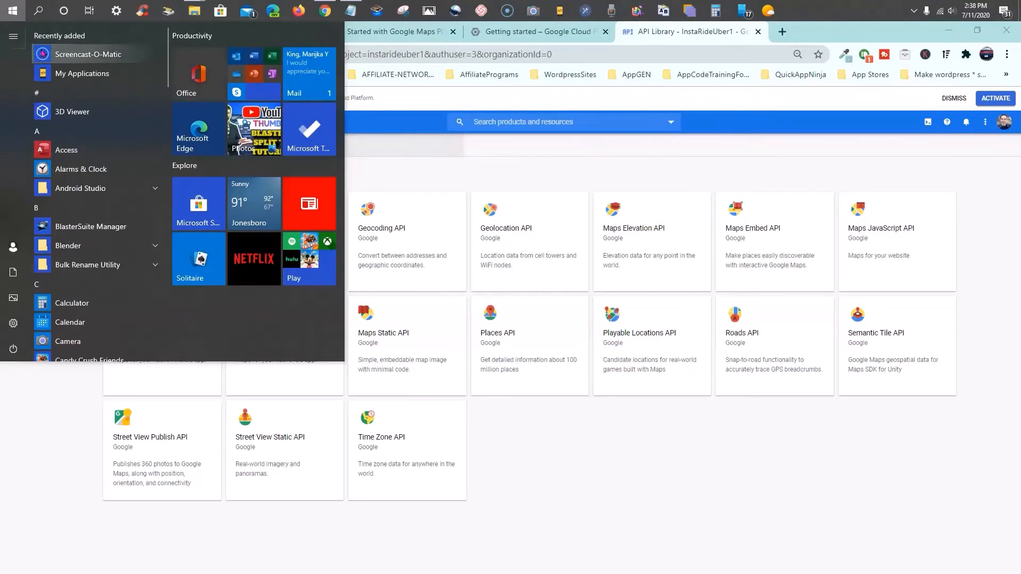
pyautogui.moveTo(14, 61)
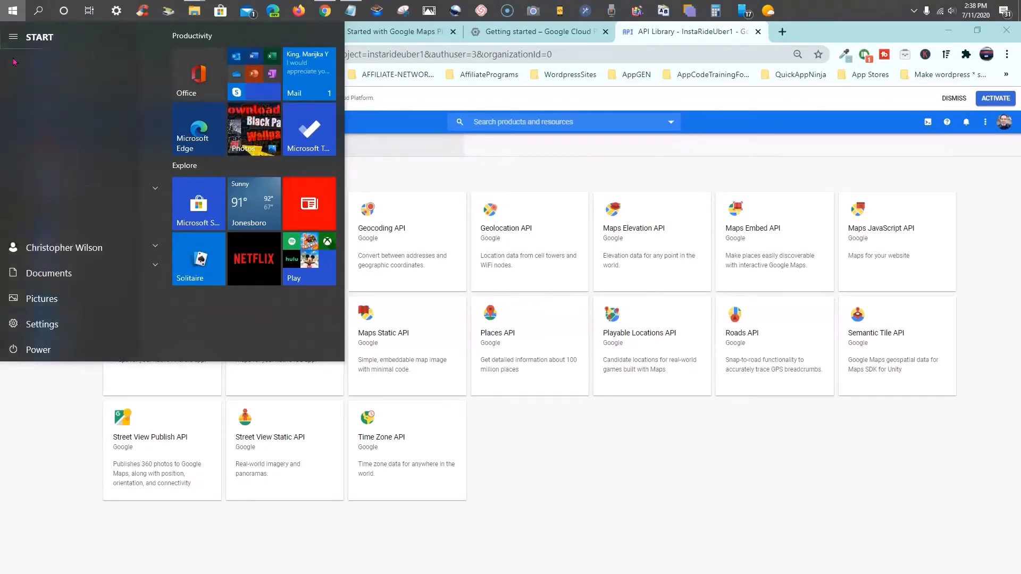
pyautogui.write('mou')
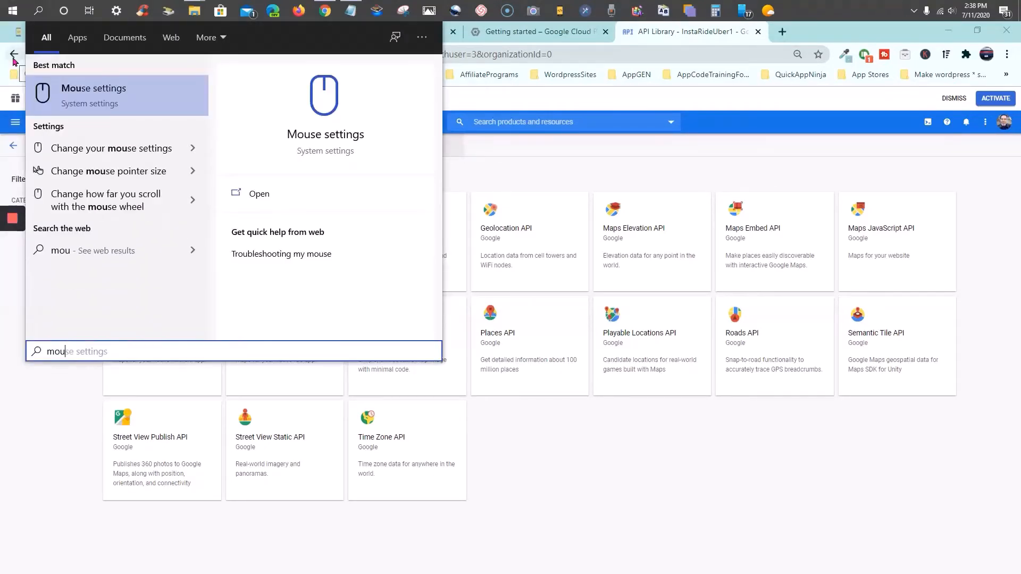
pyautogui.write('se')
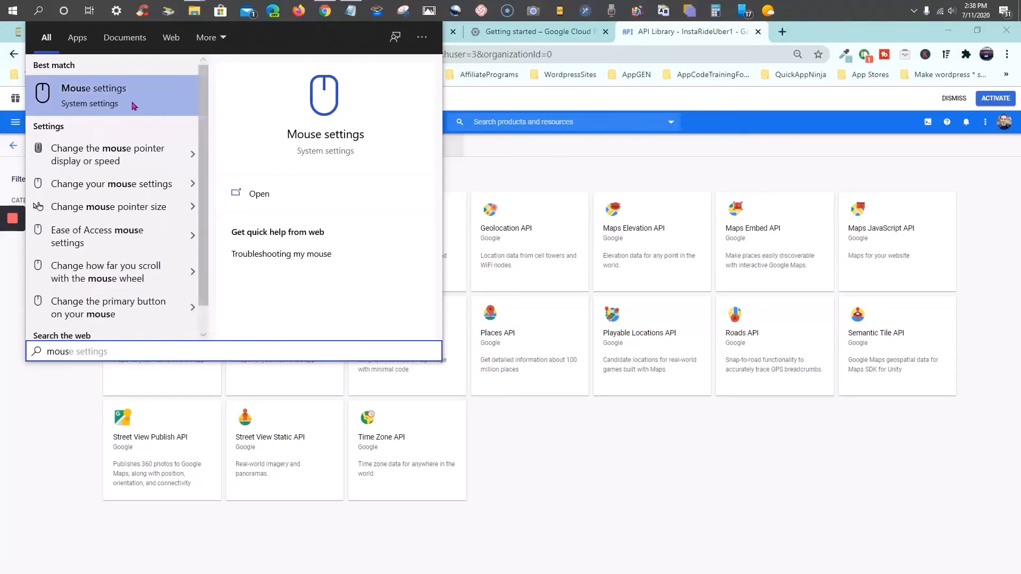
pyautogui.press('Escape')
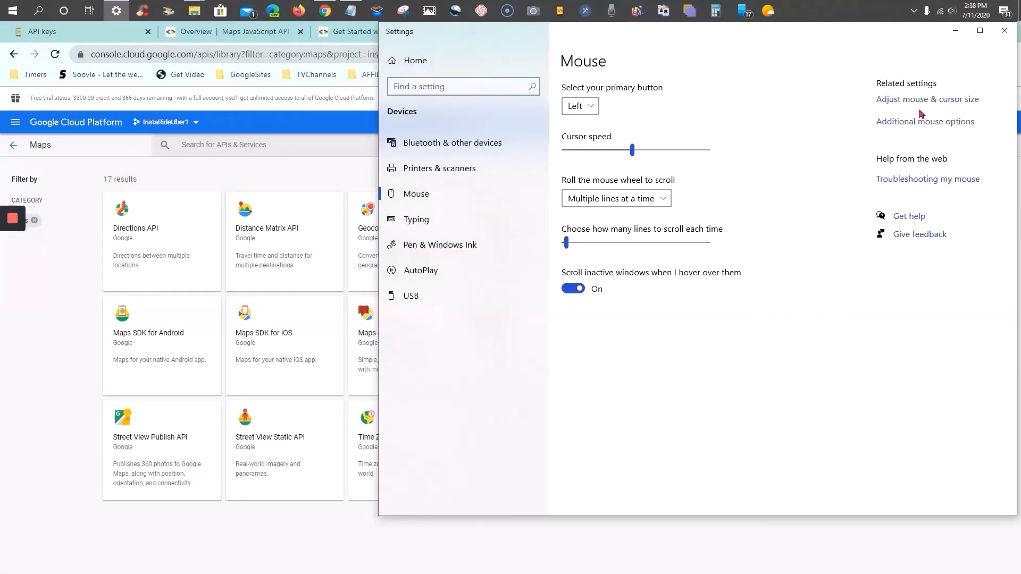
pyautogui.click(926, 102)
pyautogui.moveTo(603, 171); pyautogui.dragTo(611, 172)
pyautogui.click(612, 172)
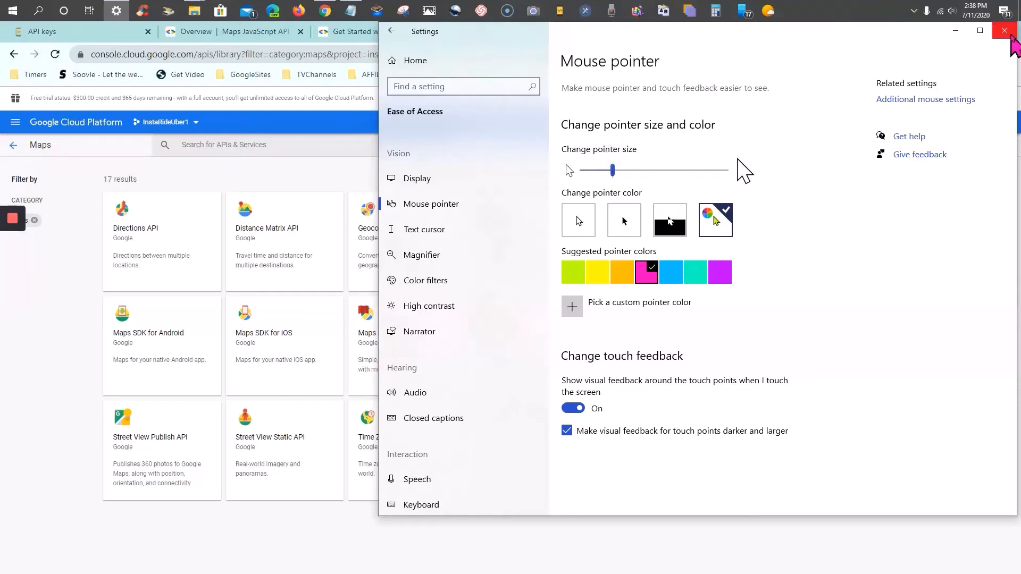
pyautogui.click(1005, 31)
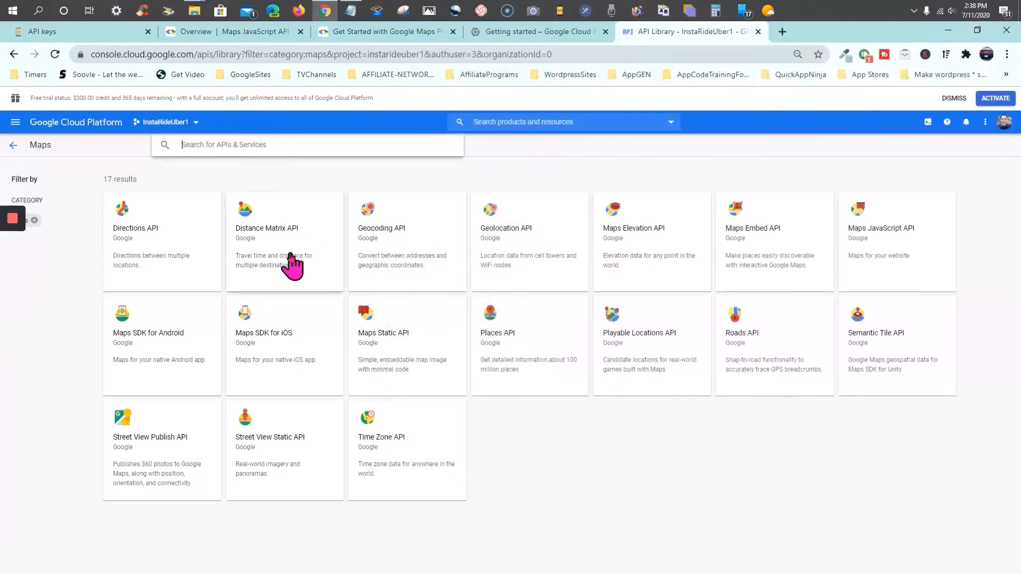
# Step: Open the Directions, Geocoding, Geolocation, Maps JavaScript and Places API pages in separate browser tabs and compare the selection with the notes
pyautogui.rightClick(171, 226)
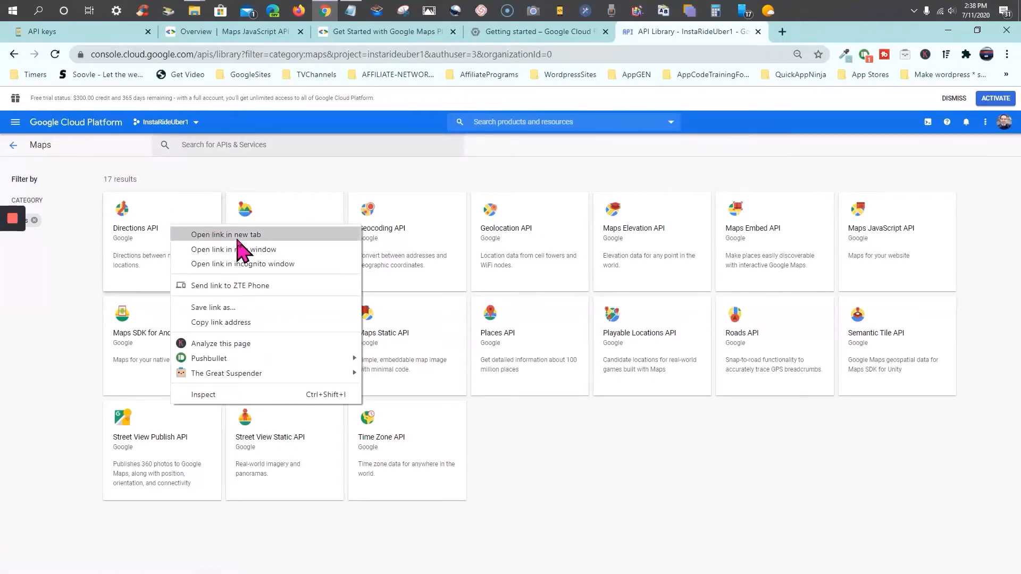
pyautogui.click(307, 163)
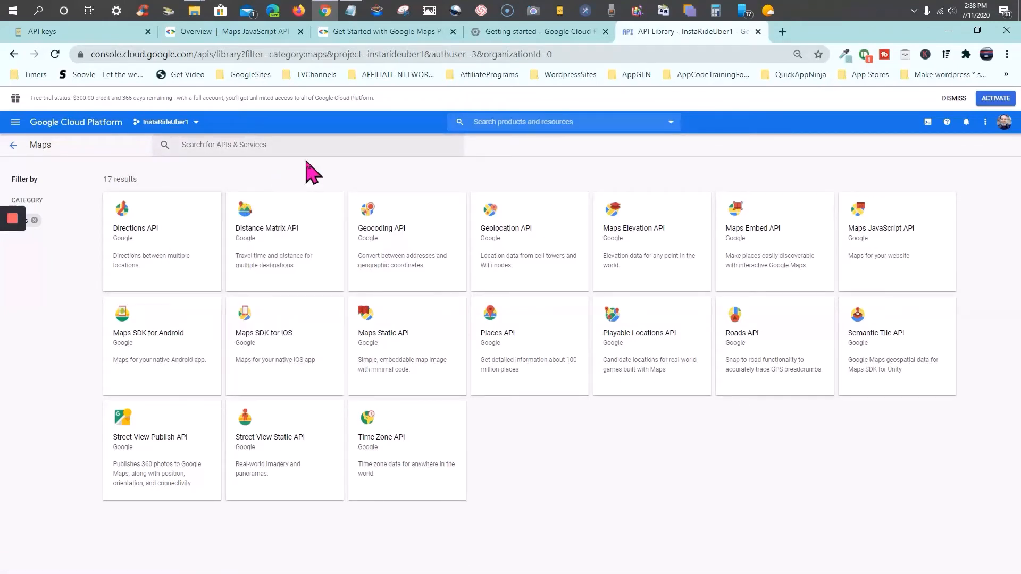
pyautogui.keyDown('ctrl'); pyautogui.click(173, 231); pyautogui.keyUp('ctrl')
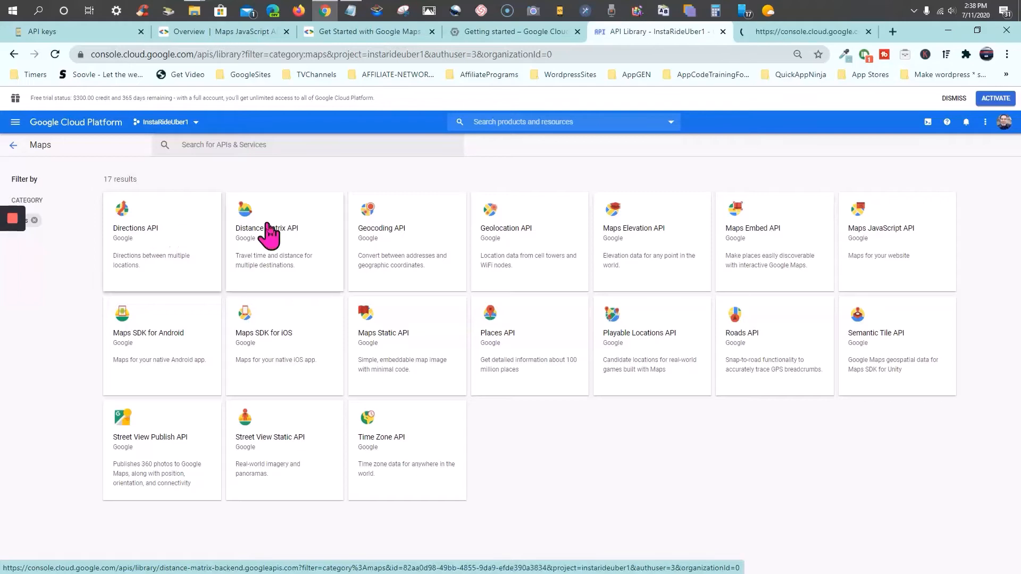
pyautogui.middleClick(404, 249)
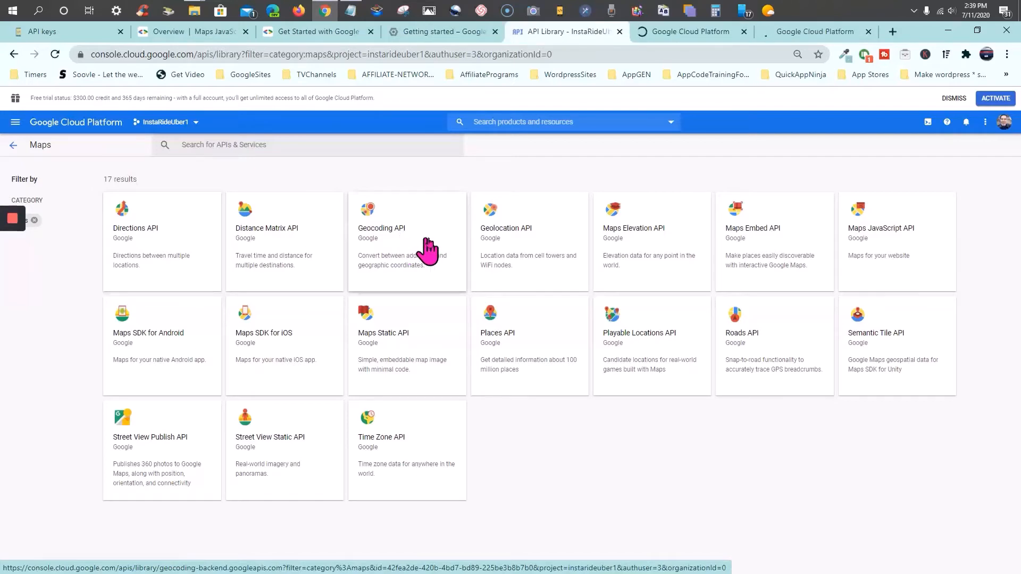
pyautogui.middleClick(532, 243)
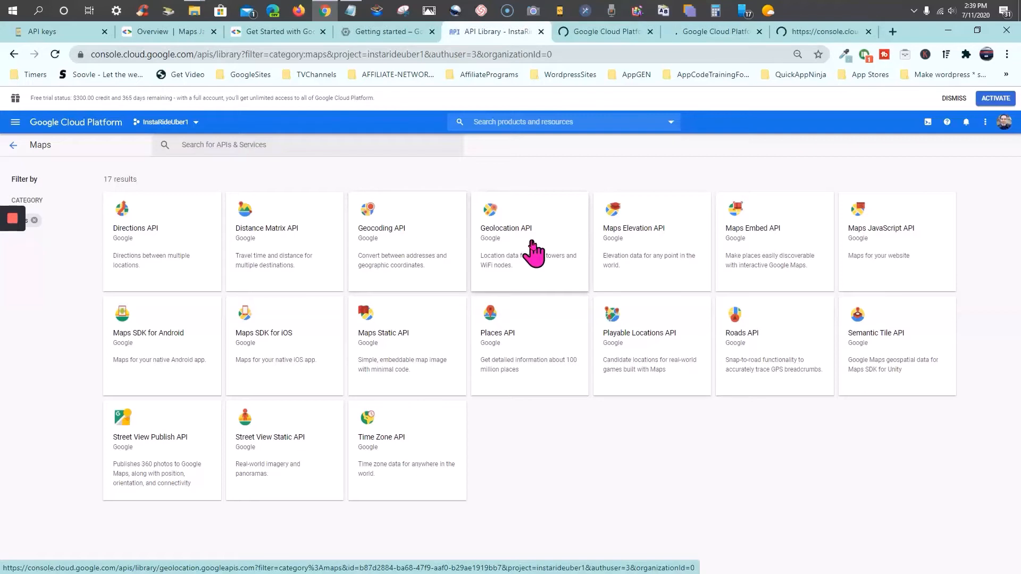
pyautogui.middleClick(876, 235)
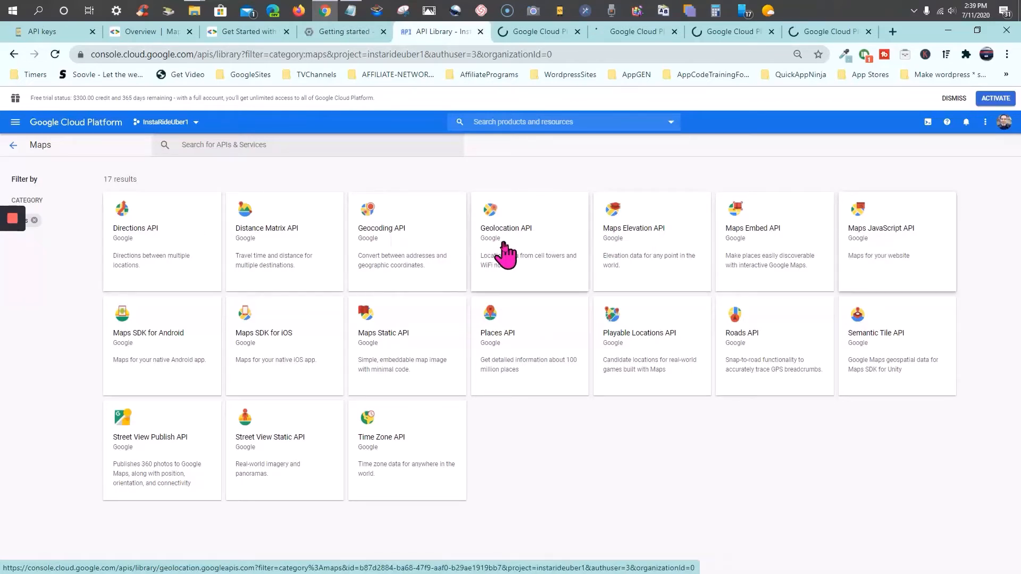
pyautogui.middleClick(514, 345)
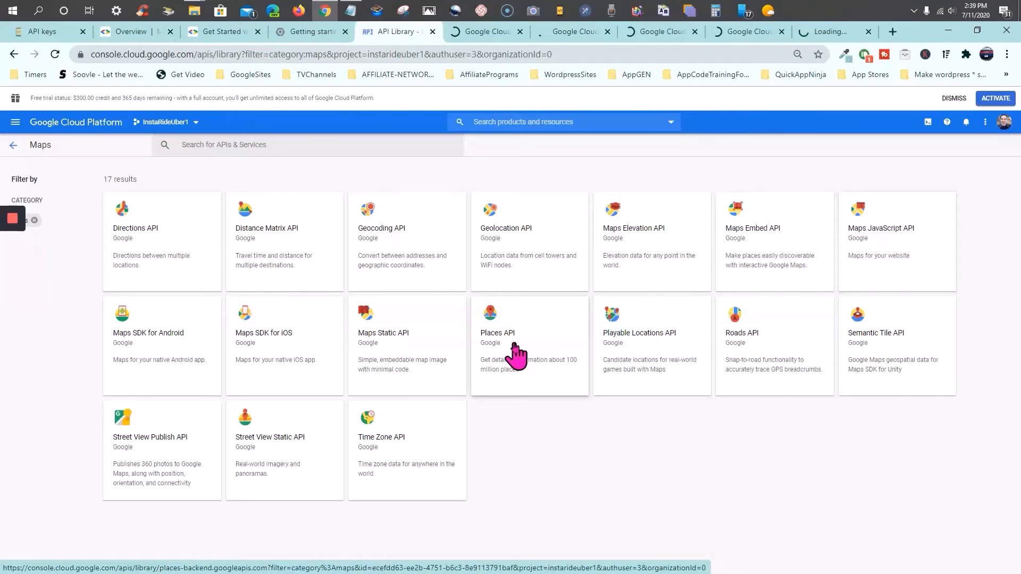
pyautogui.click(346, 12)
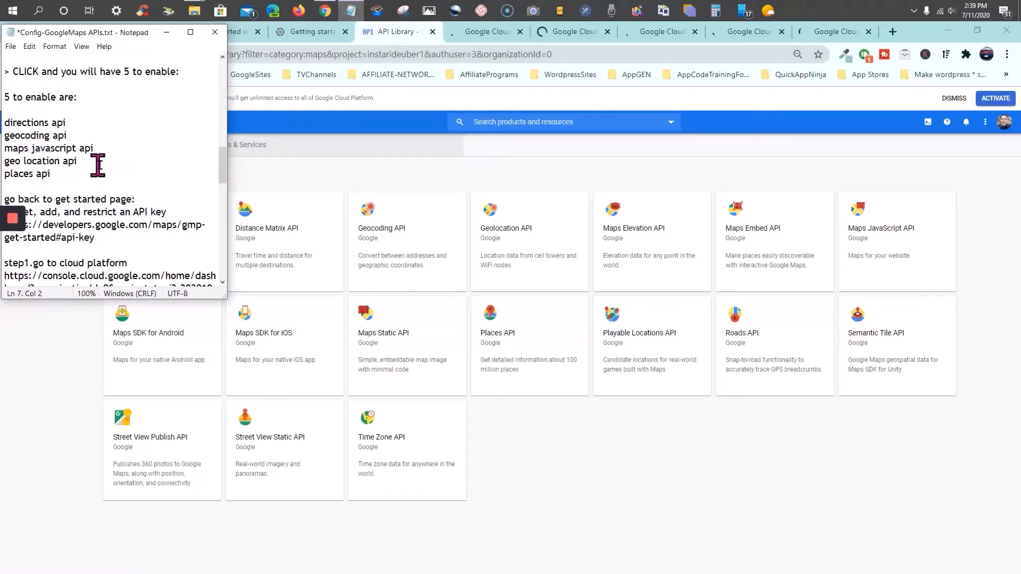
pyautogui.click(168, 37)
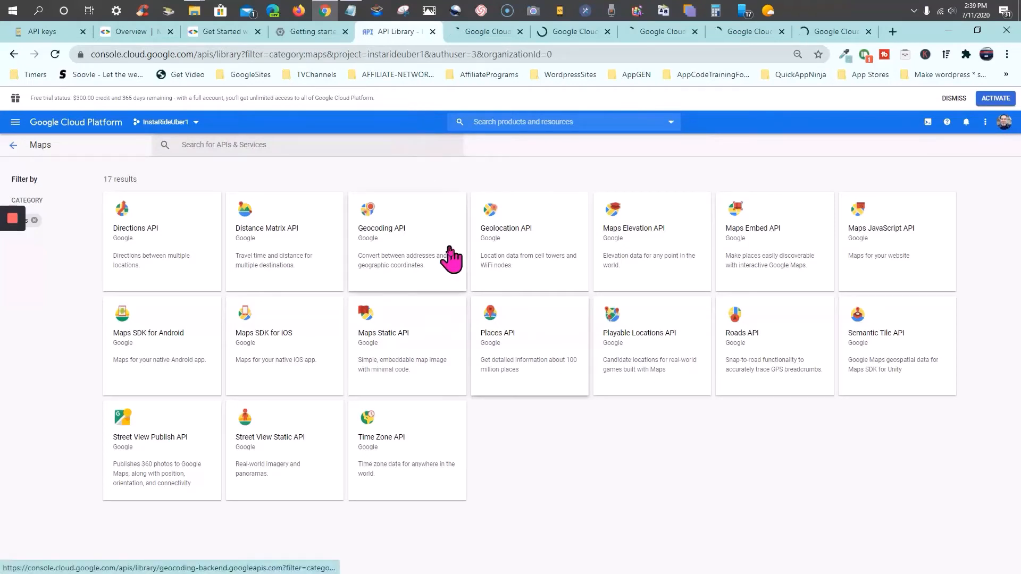
# Step: Enable the Directions API and the Geocoding API from their opened API Library pages
pyautogui.click(486, 33)
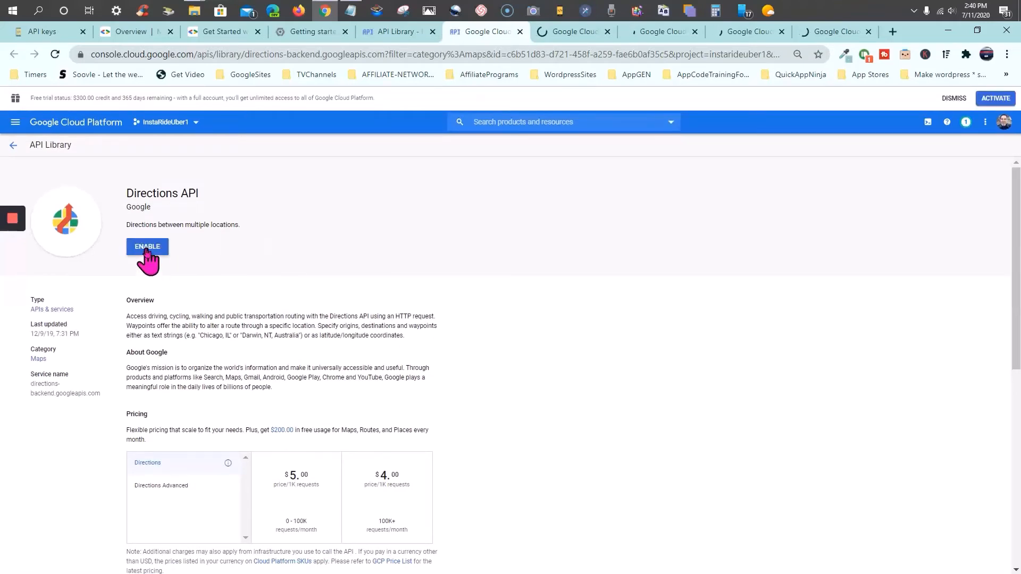
pyautogui.click(147, 248)
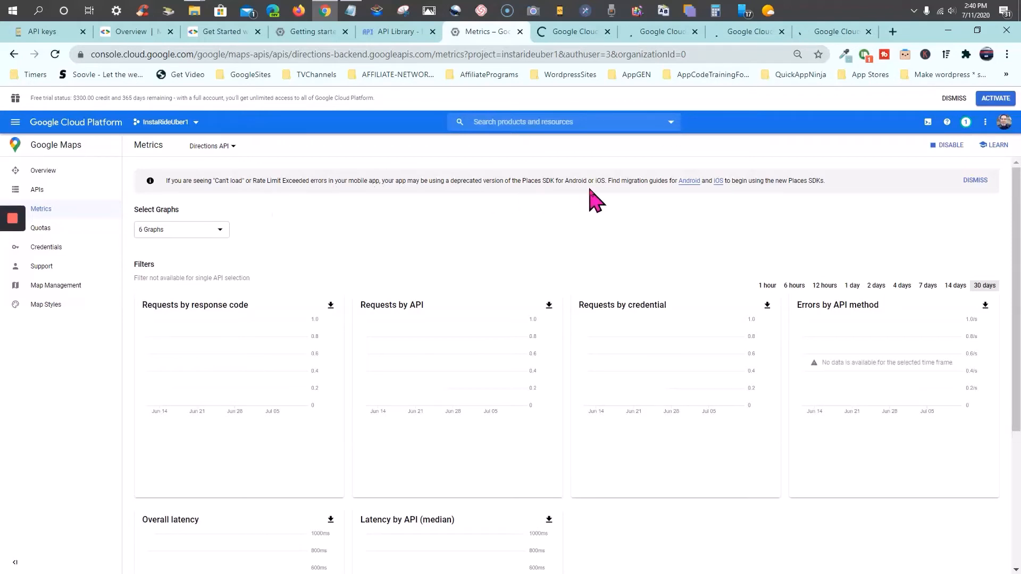
pyautogui.click(579, 32)
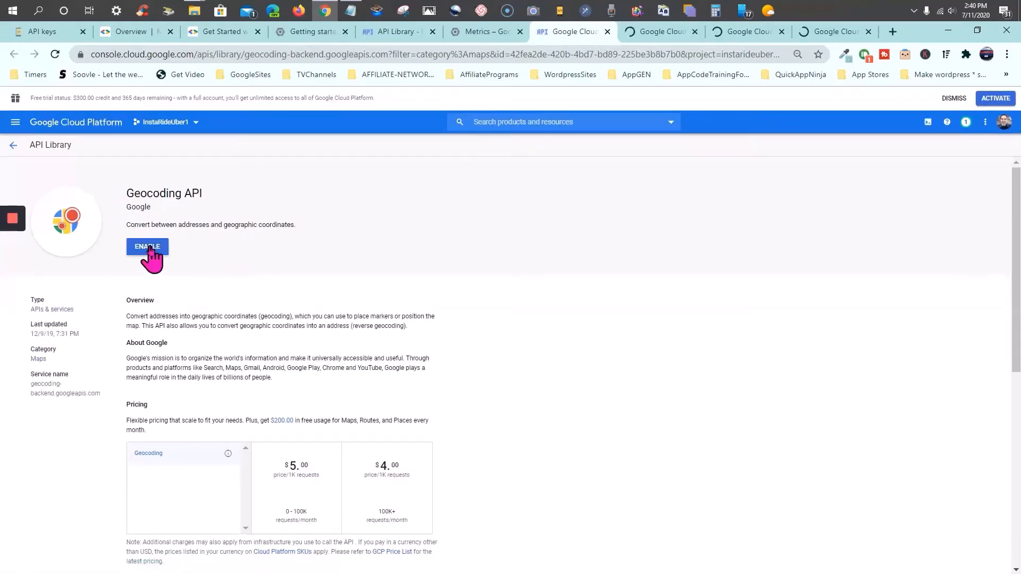
pyautogui.click(149, 247)
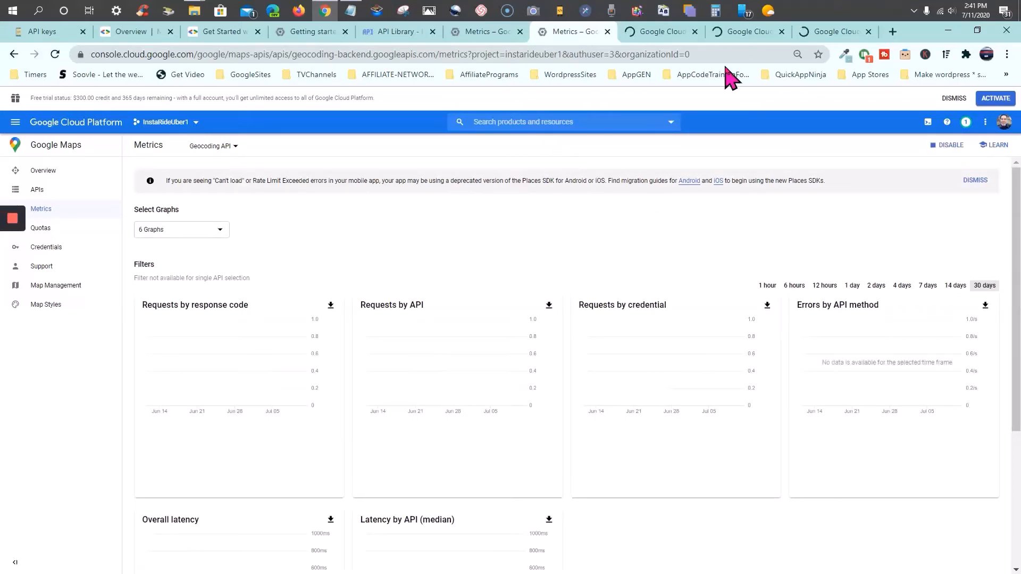
# Step: Enable the Geolocation API for the project and check that its Metrics page opens
pyautogui.click(661, 35)
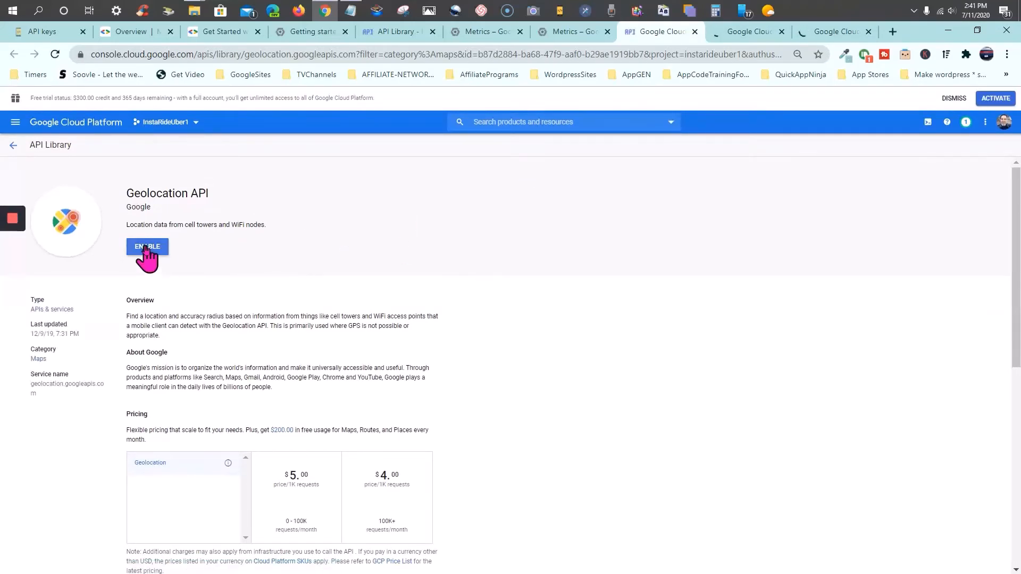
pyautogui.click(146, 247)
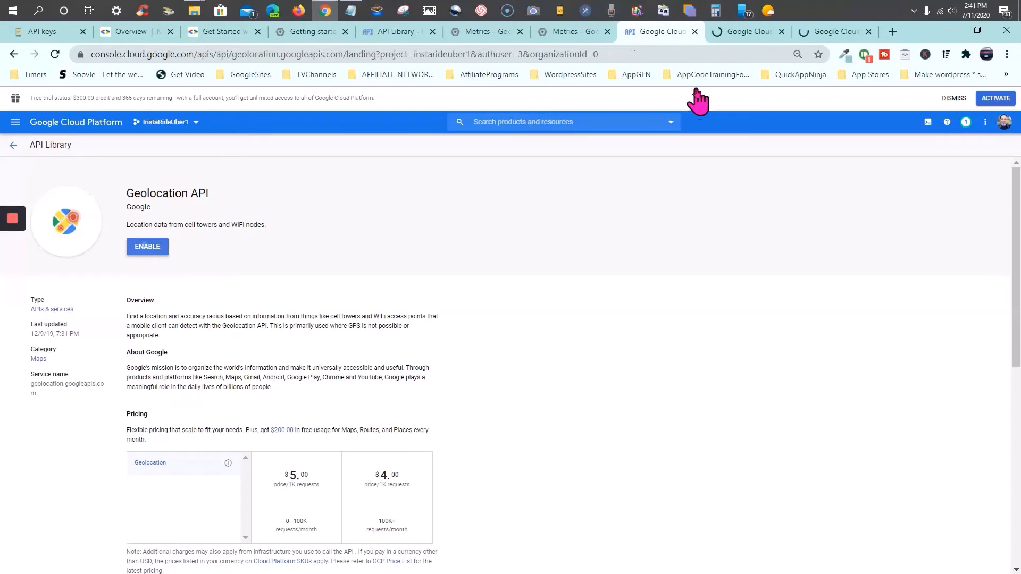
pyautogui.click(750, 31)
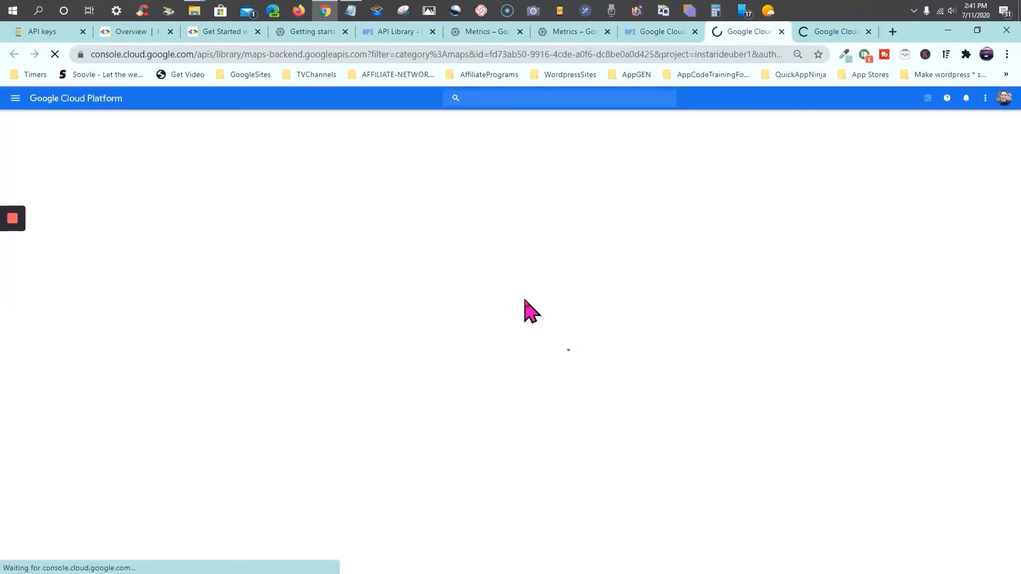
pyautogui.click(646, 33)
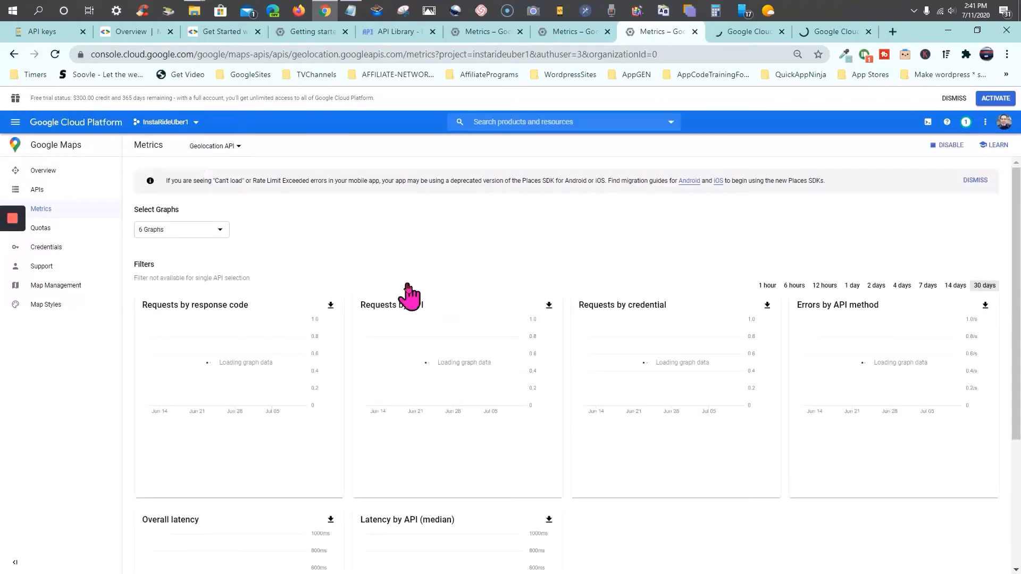
# Step: Enable the Maps JavaScript API and the Places API, then return to the Maps JavaScript API page
pyautogui.click(751, 36)
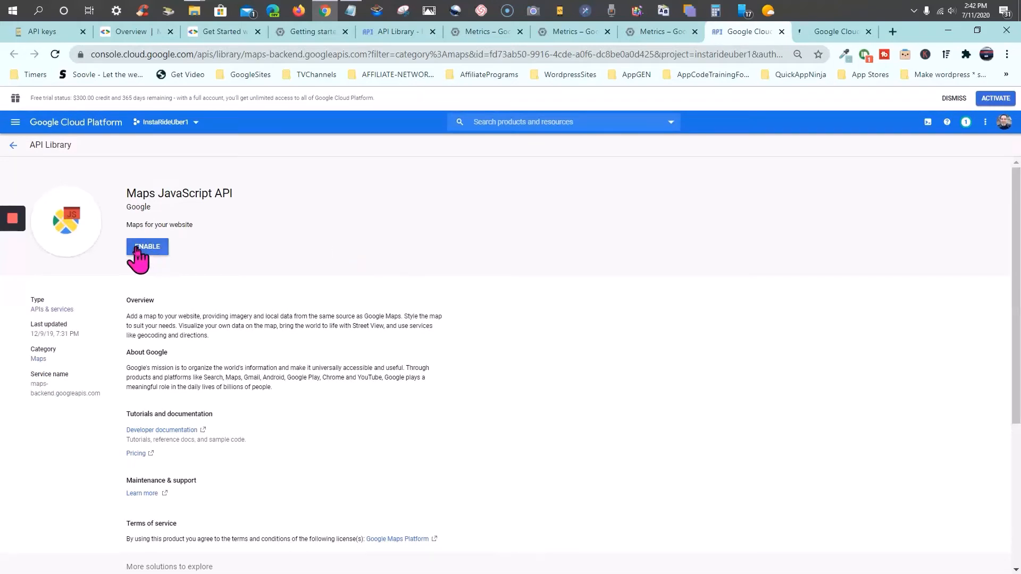
pyautogui.click(140, 247)
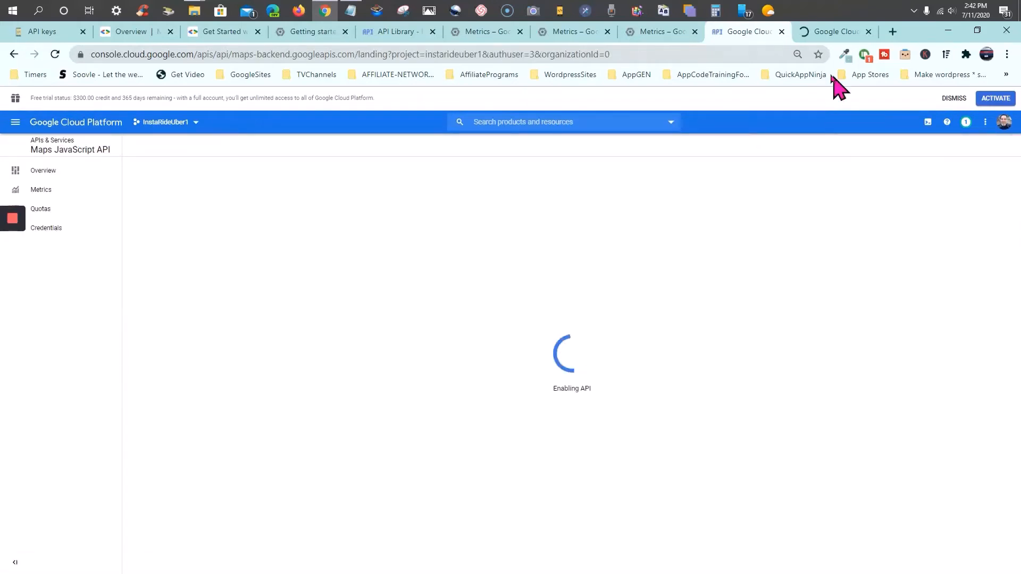
pyautogui.click(837, 34)
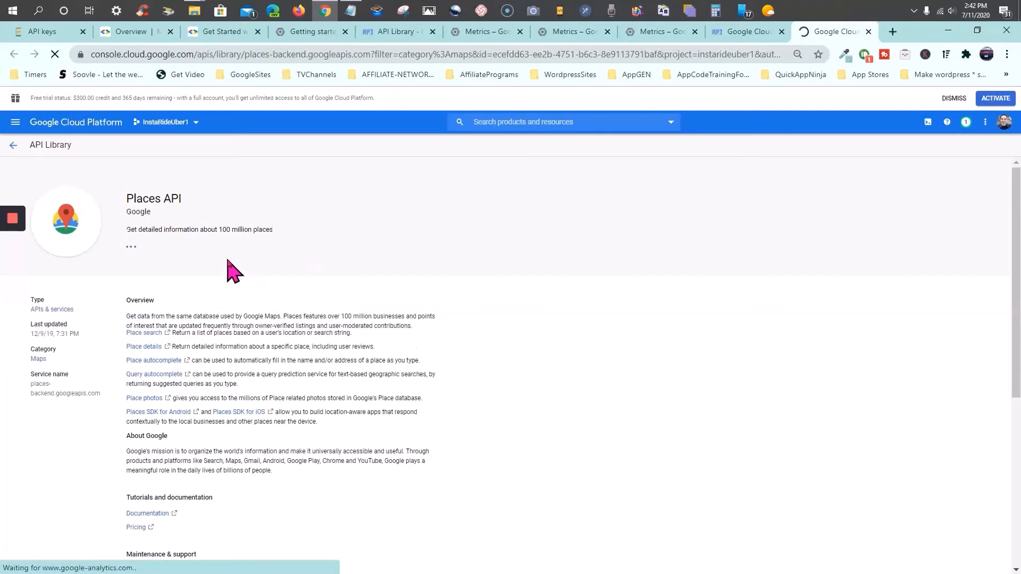
pyautogui.click(148, 247)
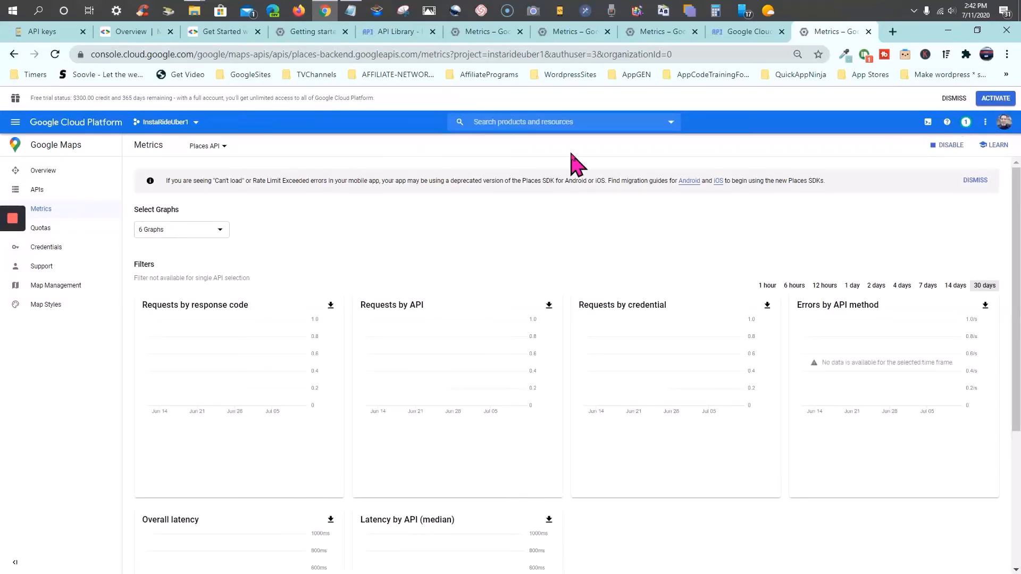
pyautogui.click(746, 35)
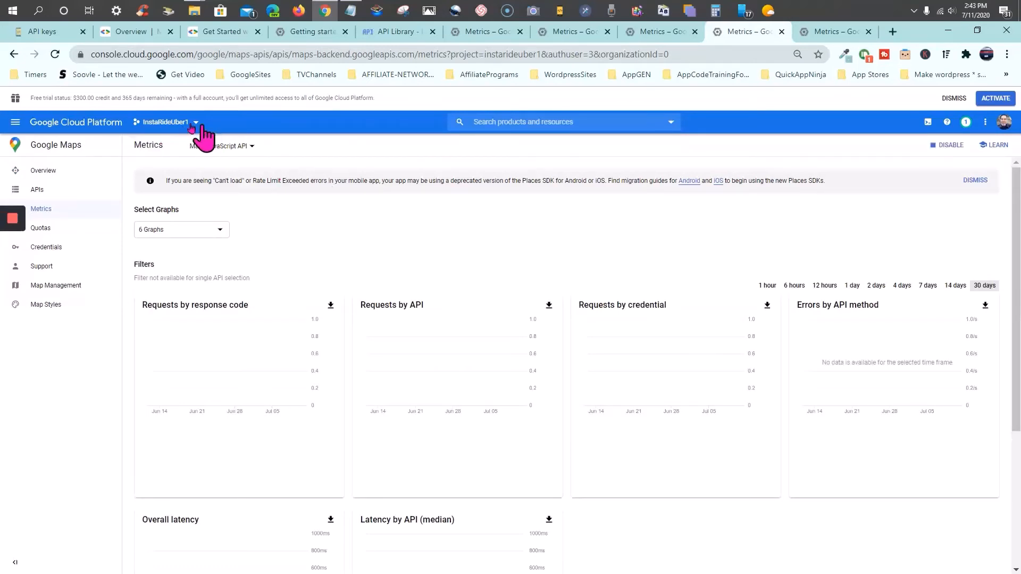
# Step: Create an API key on the Credentials page of APIs & Services and copy the key to the clipboard
pyautogui.click(15, 123)
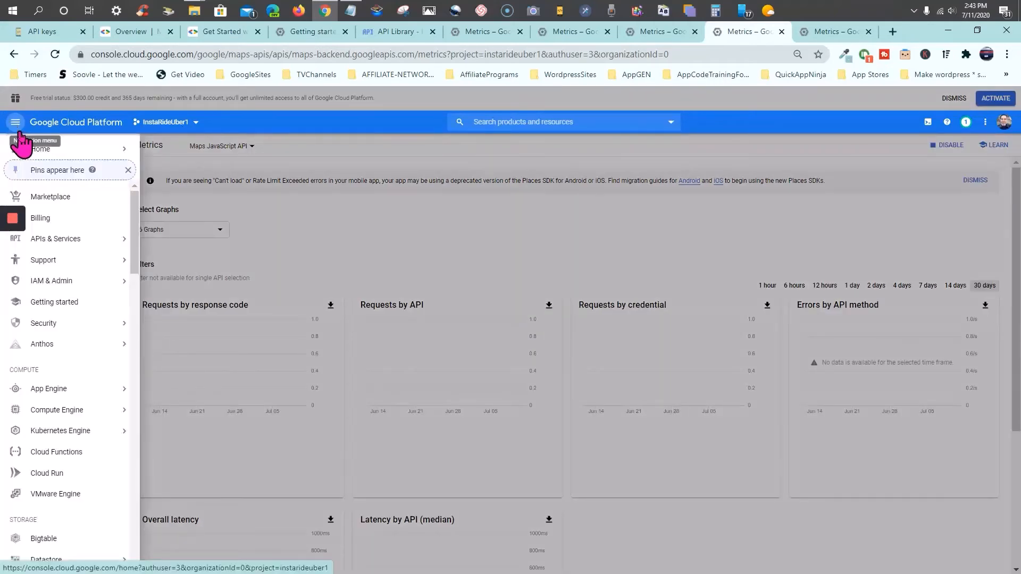
pyautogui.moveTo(46, 244)
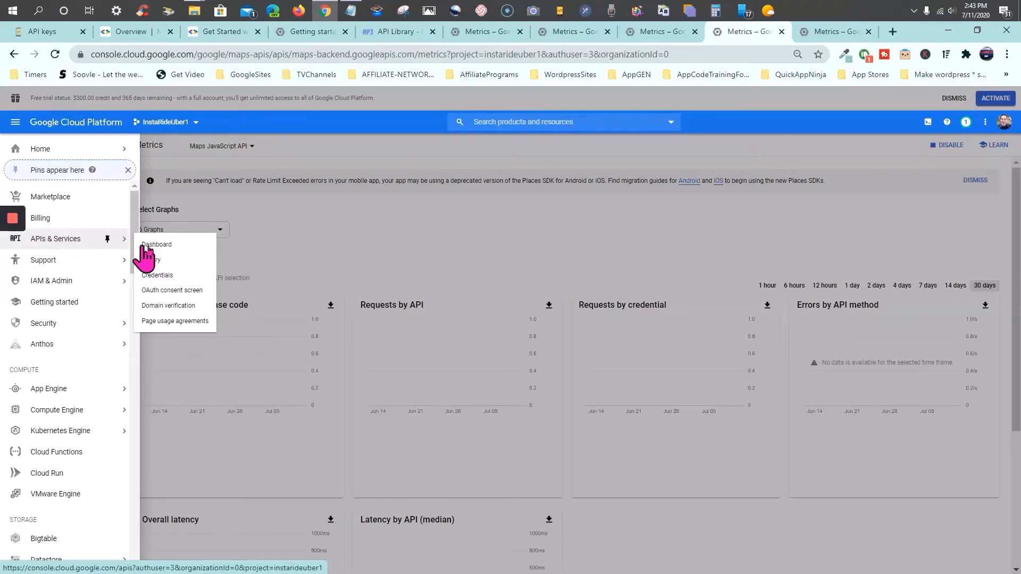
pyautogui.click(160, 277)
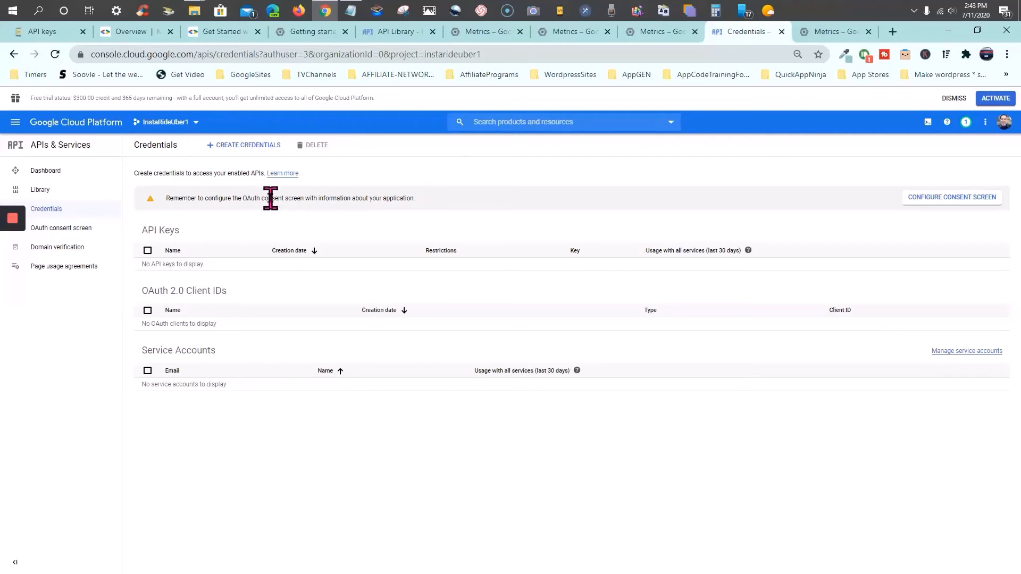
pyautogui.click(239, 149)
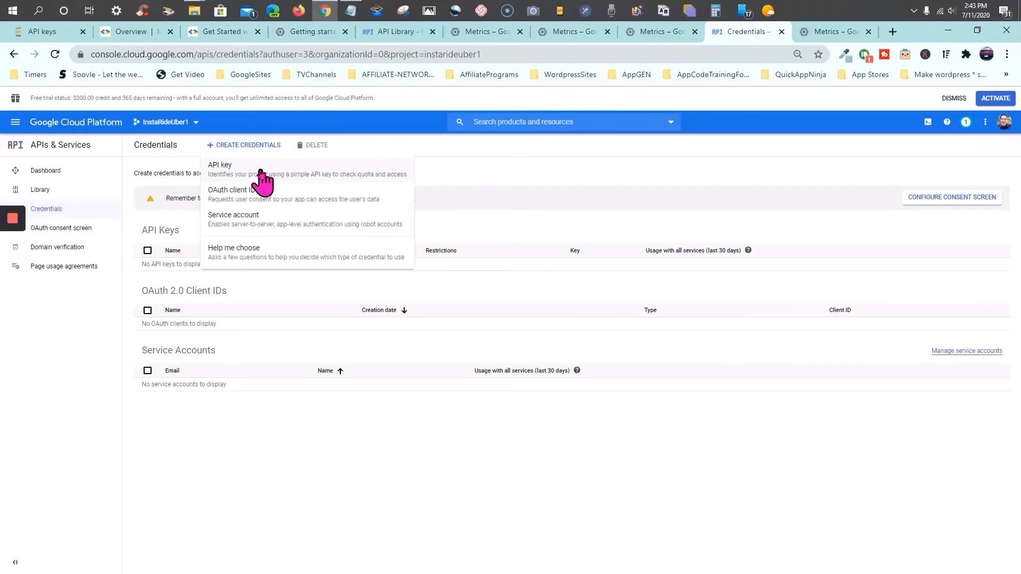
pyautogui.click(223, 168)
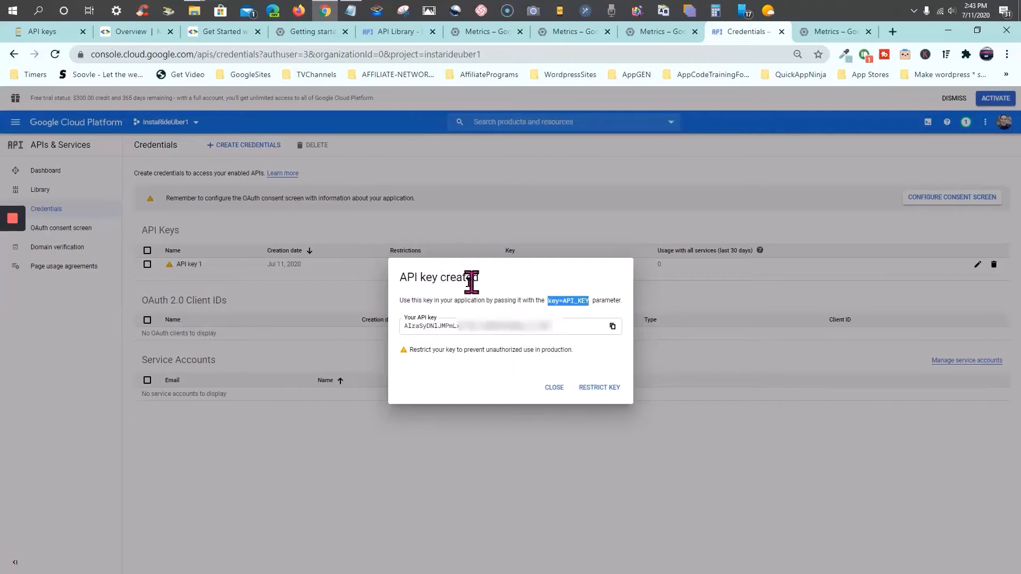
pyautogui.click(612, 327)
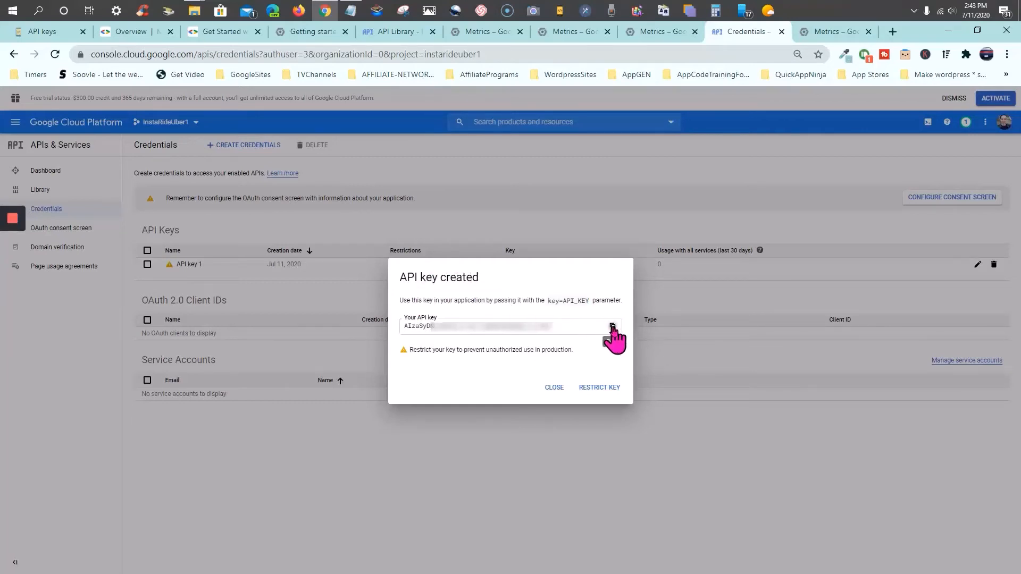
pyautogui.click(612, 327)
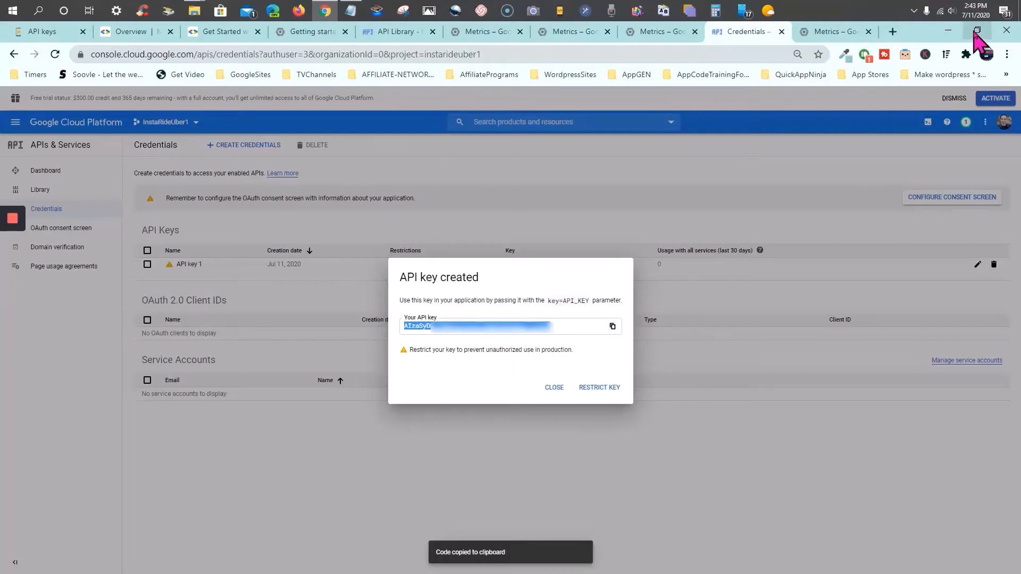
# Step: Shrink the browser window, switch to the Config-GoogleMaps APIs.txt notes in Notepad and review the instructions on enabling the APIs and creating the key
pyautogui.click(977, 30)
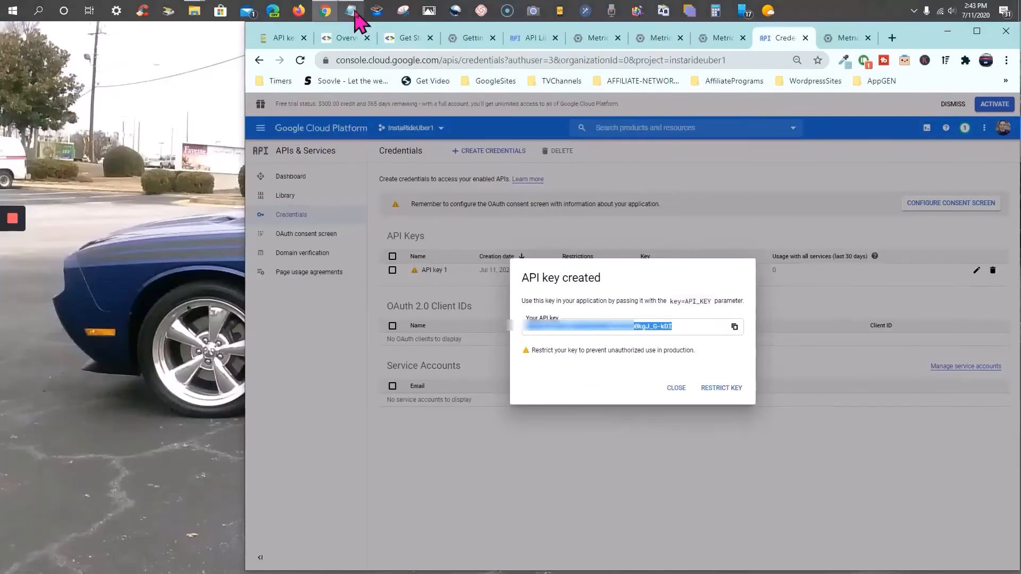
pyautogui.click(350, 11)
pyautogui.scroll(-1, 117, 151)
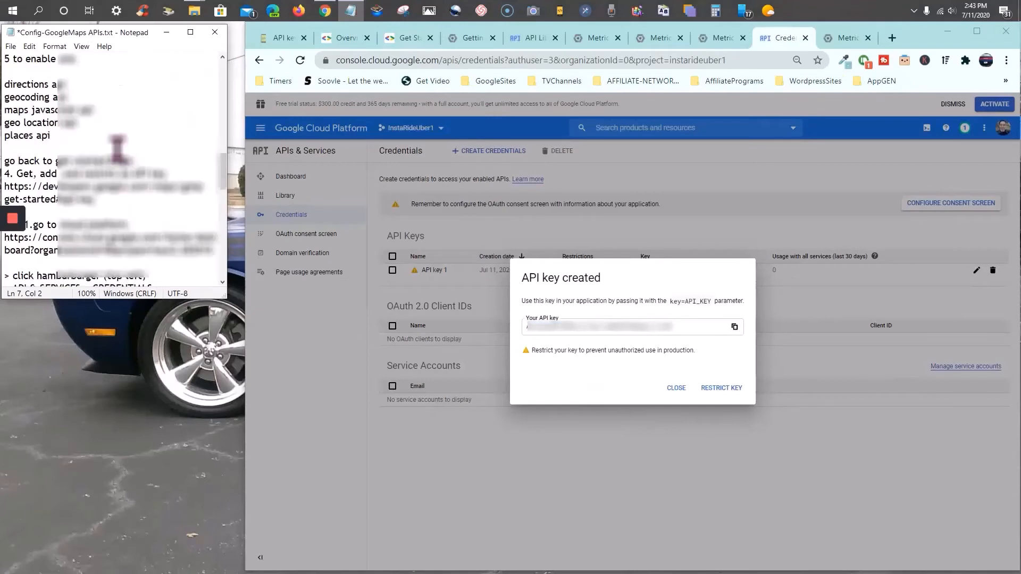
pyautogui.scroll(-1, 118, 150)
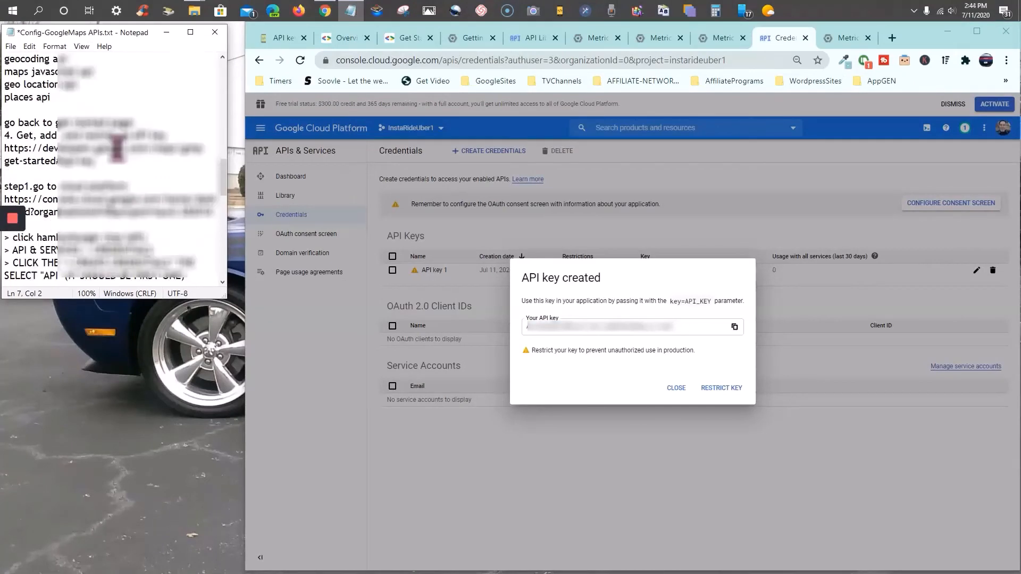
pyautogui.scroll(-7, 133, 181)
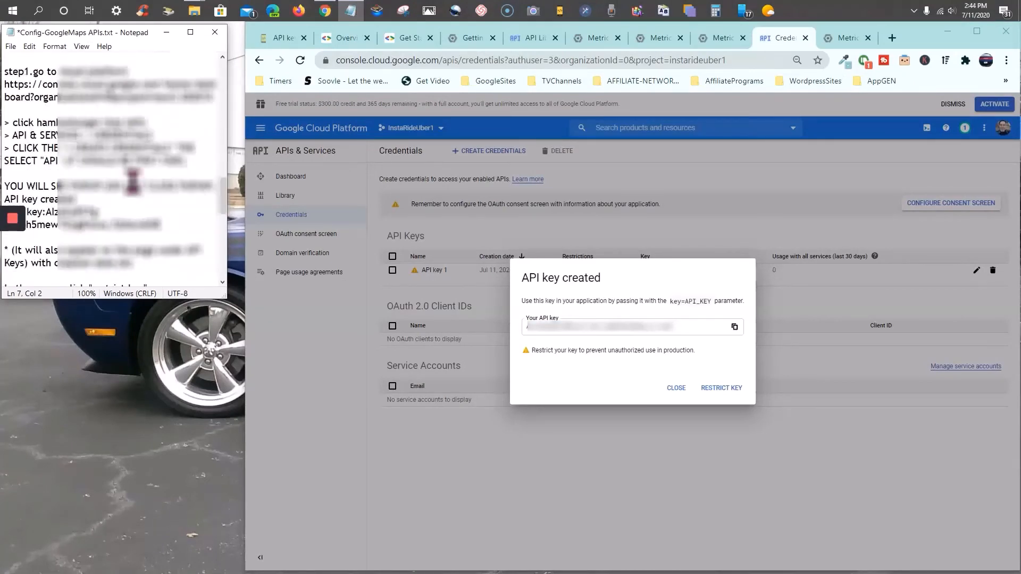
pyautogui.scroll(7, 133, 181)
pyautogui.scroll(4, 133, 181)
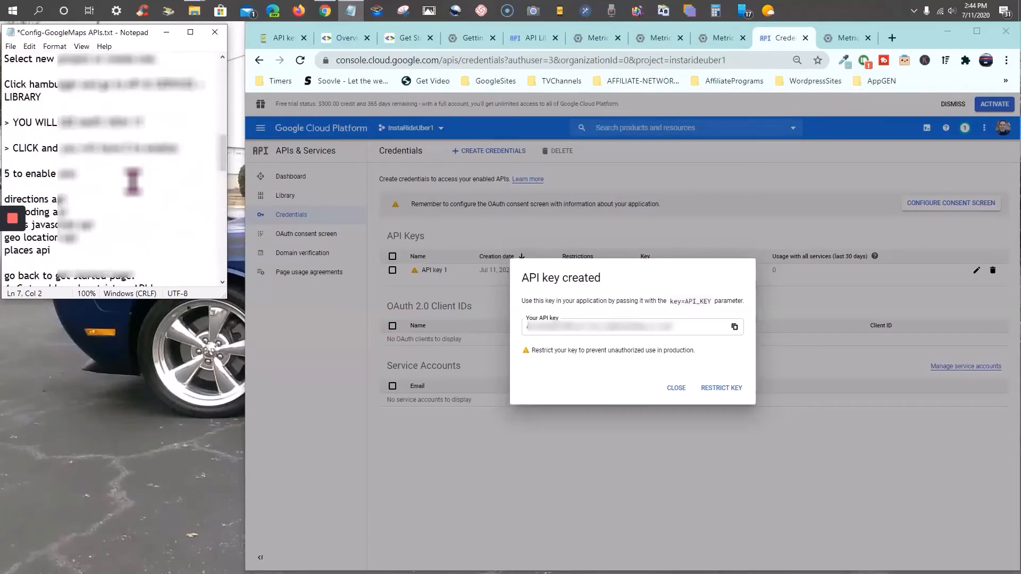
pyautogui.scroll(10, 133, 181)
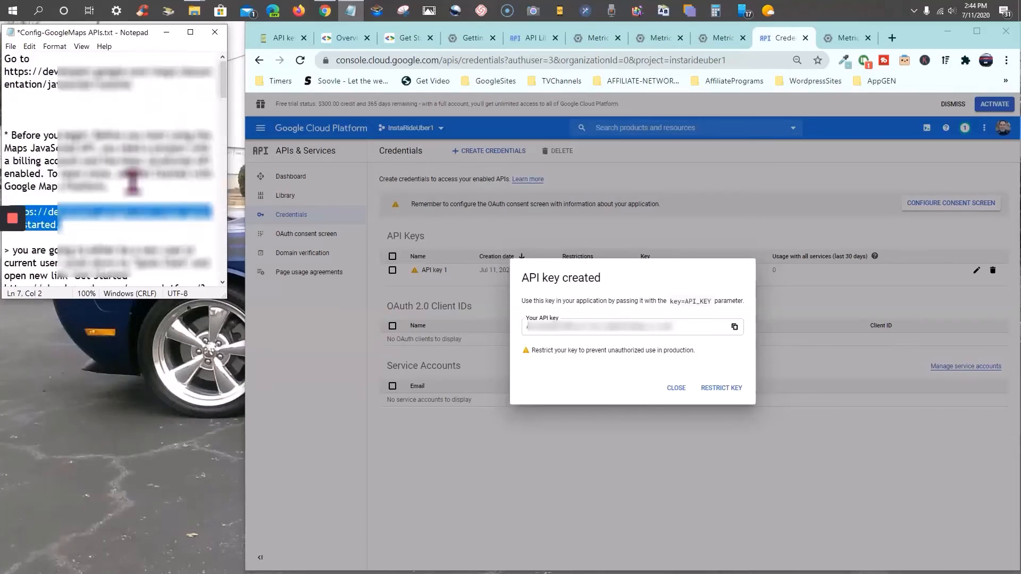
pyautogui.scroll(-1, 133, 181)
pyautogui.scroll(-4, 132, 180)
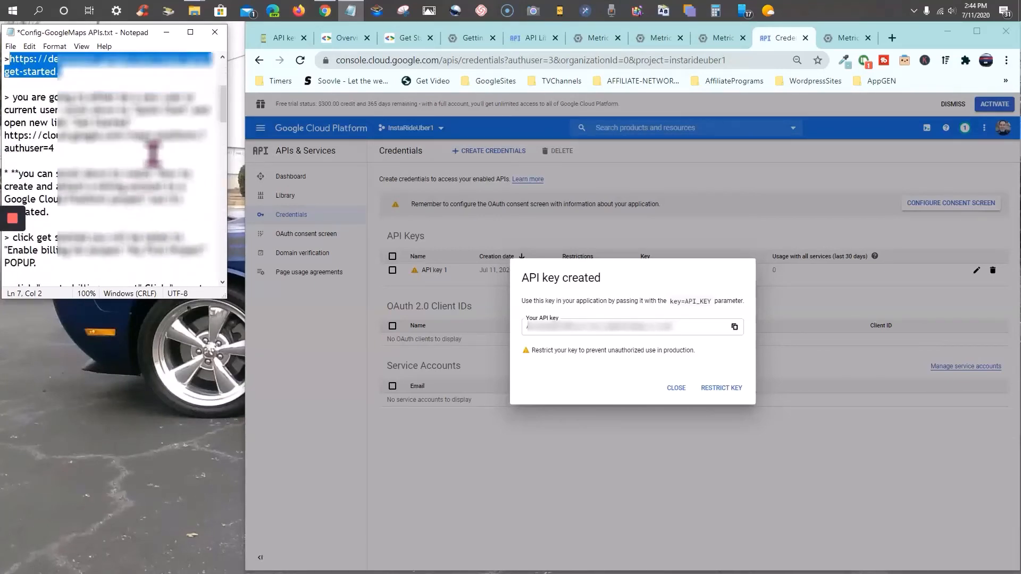
pyautogui.scroll(-1, 153, 151)
pyautogui.scroll(-5, 153, 152)
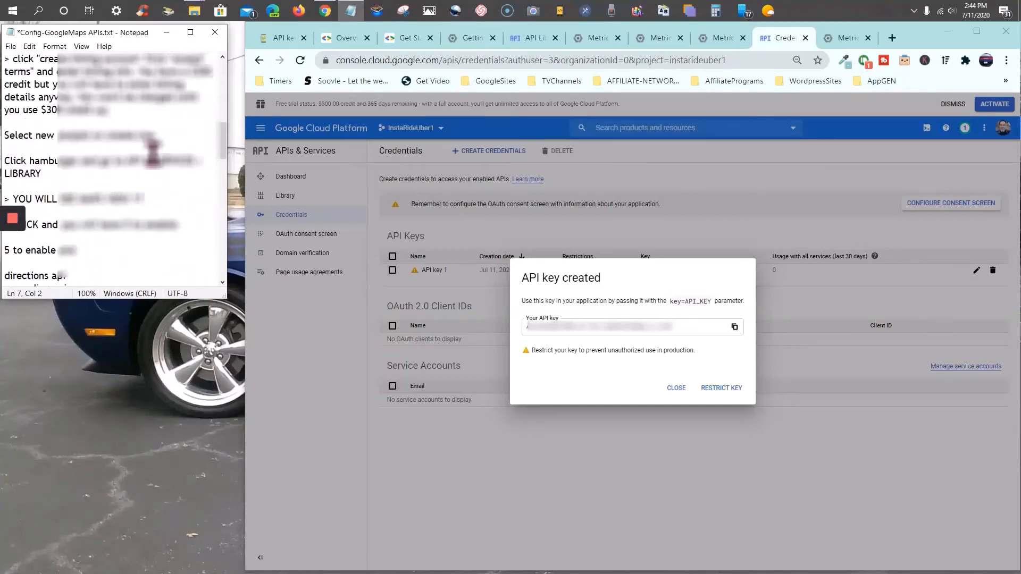
pyautogui.scroll(-5, 153, 152)
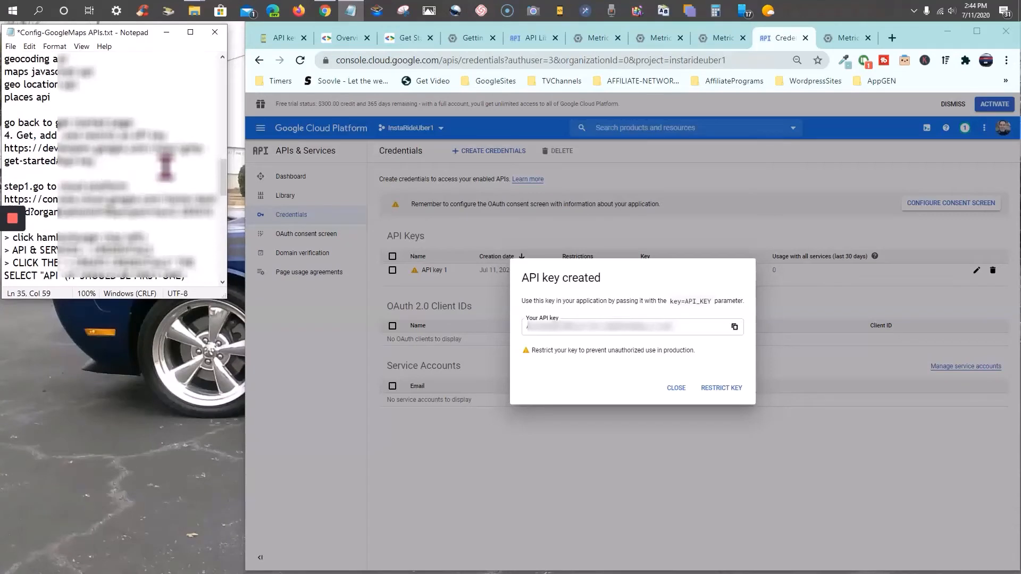
pyautogui.scroll(-2, 166, 168)
pyautogui.scroll(2, 166, 167)
pyautogui.scroll(4, 166, 168)
pyautogui.scroll(-8, 166, 167)
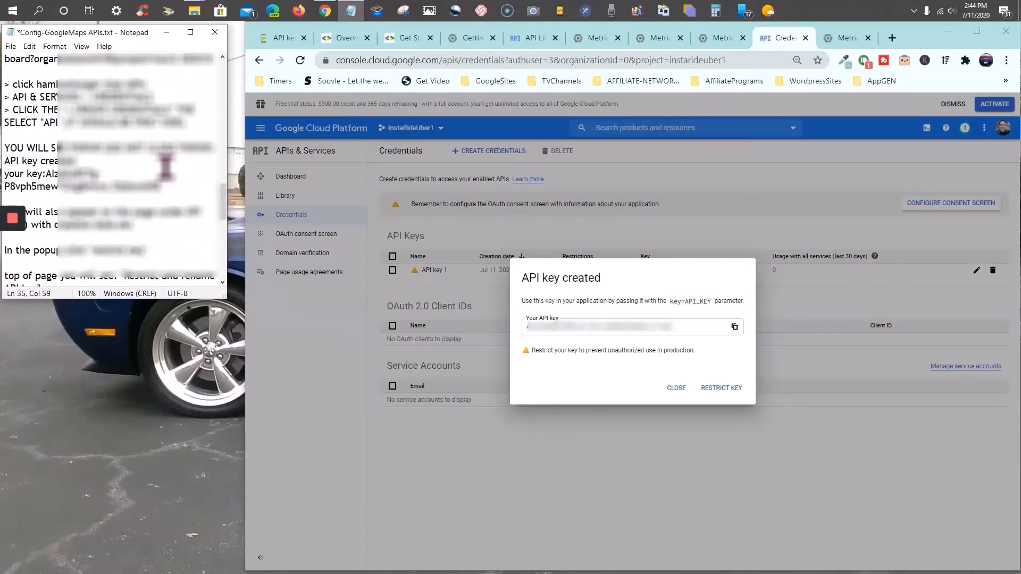
pyautogui.scroll(-9, 166, 167)
pyautogui.scroll(6, 166, 166)
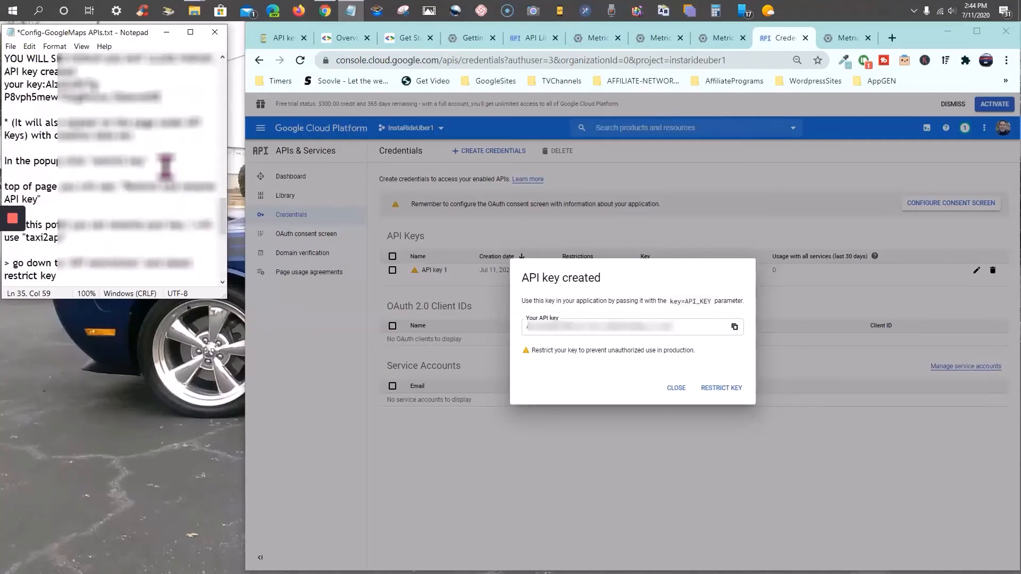
pyautogui.scroll(10, 166, 167)
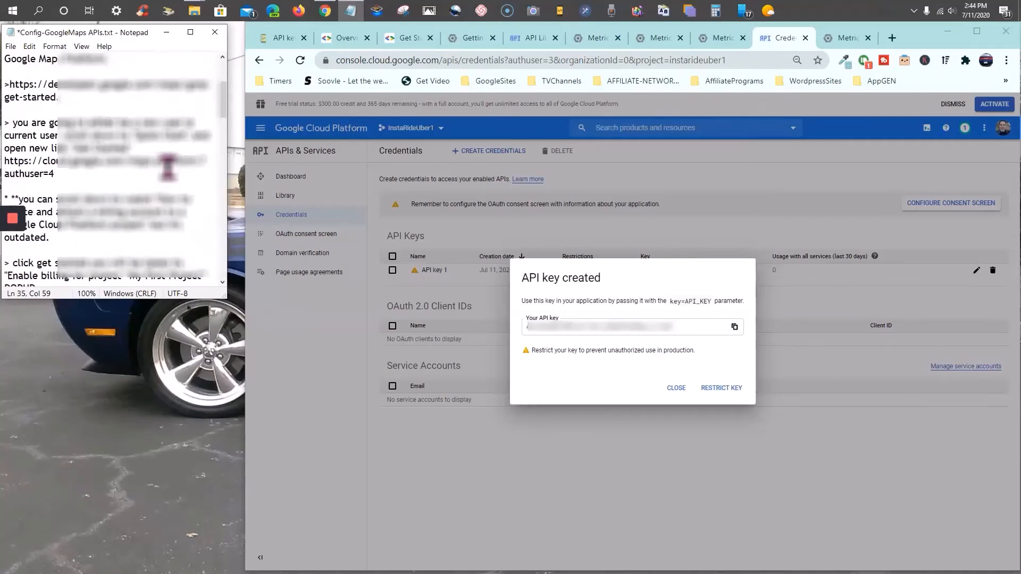
pyautogui.scroll(-9, 168, 168)
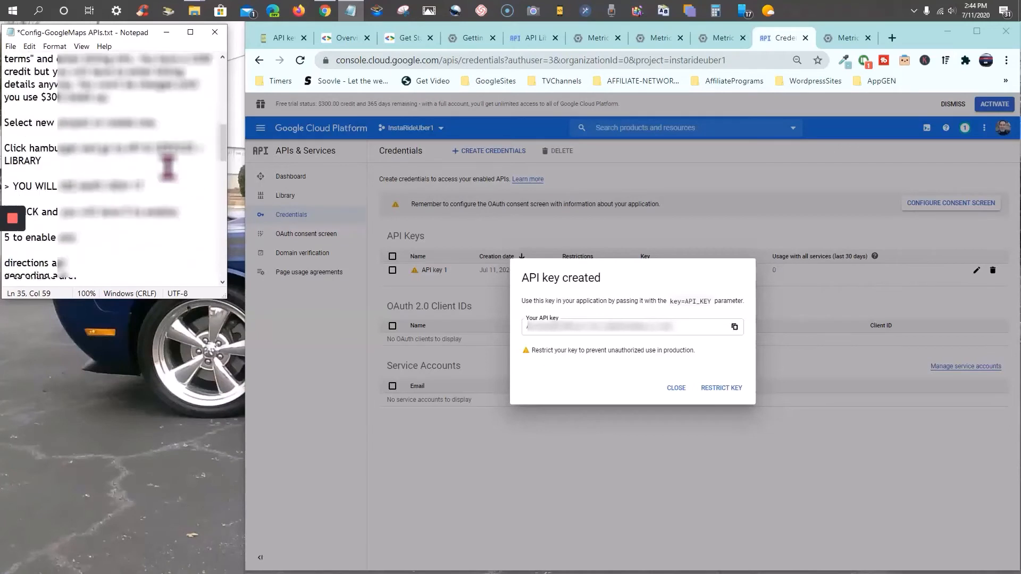
pyautogui.scroll(-3, 168, 166)
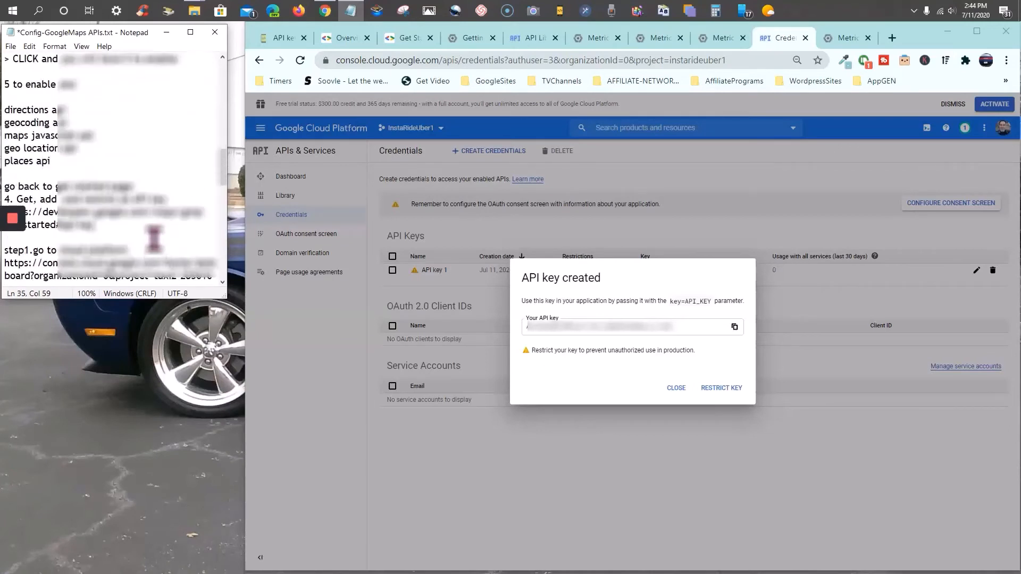
# Step: Replace the old API key after "your key:" in the notes by pasting the newly copied API key
pyautogui.scroll(-3, 155, 230)
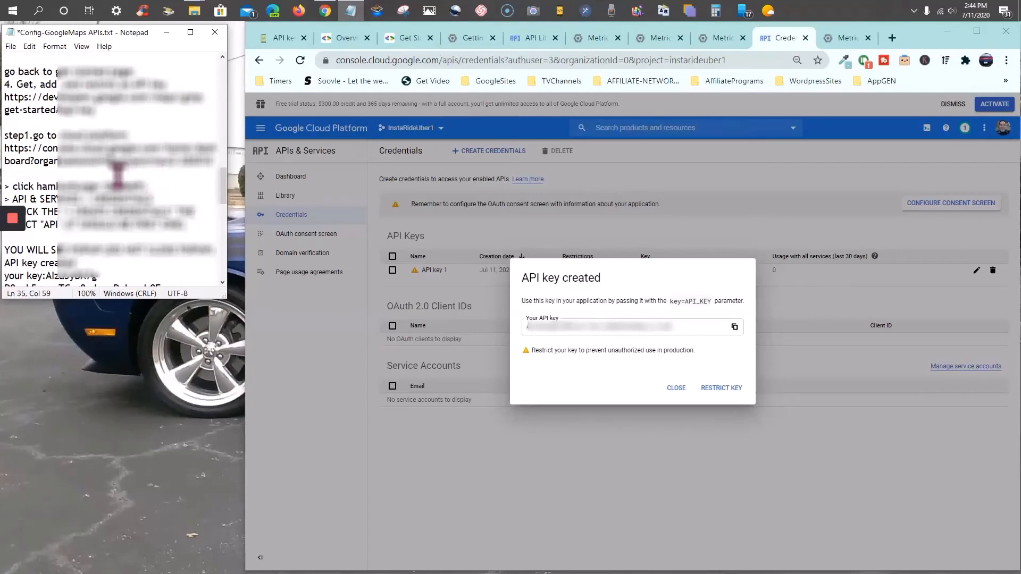
pyautogui.scroll(-4, 125, 173)
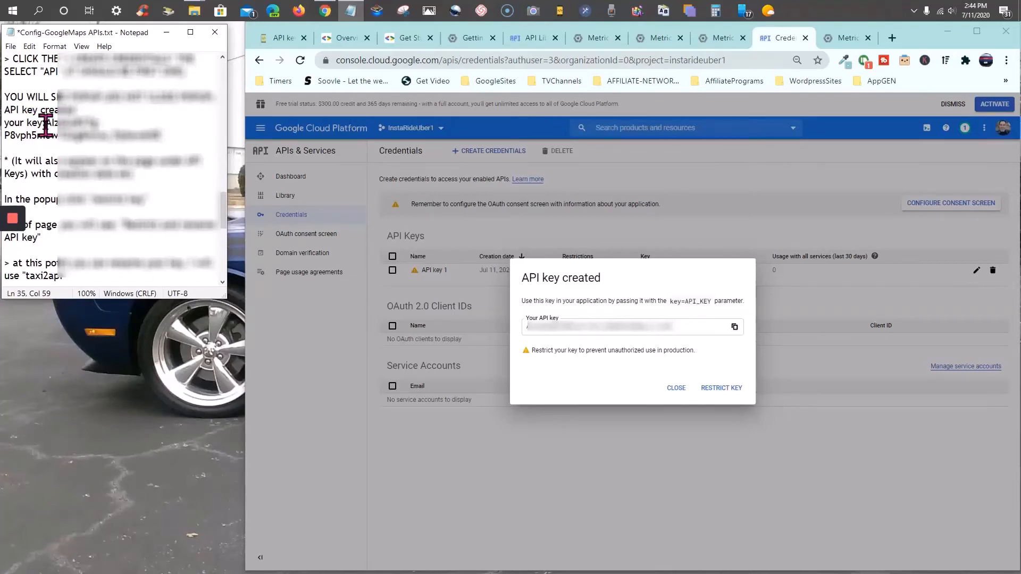
pyautogui.moveTo(47, 123); pyautogui.dragTo(161, 136)
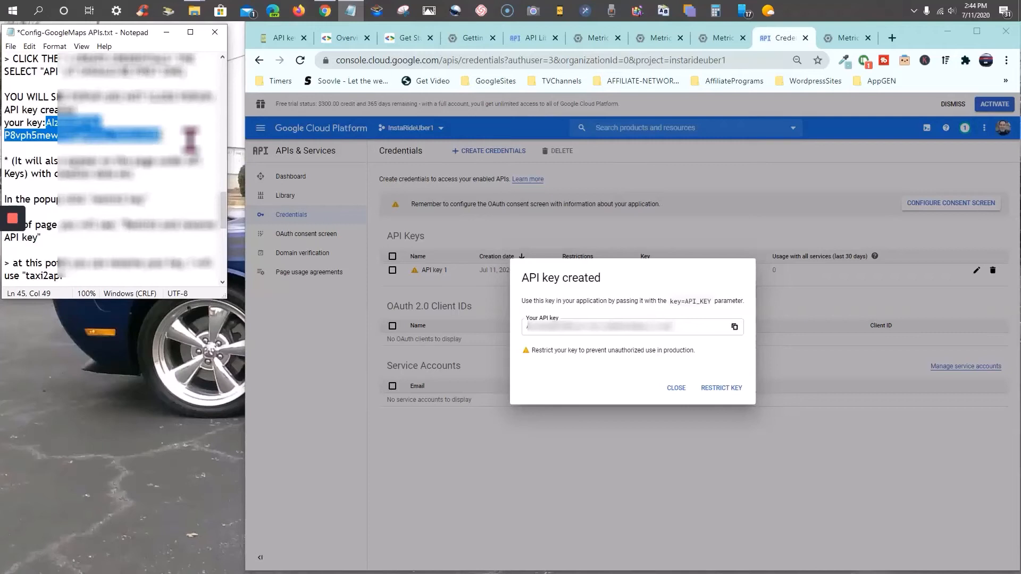
pyautogui.rightClick(49, 130)
pyautogui.click(96, 180)
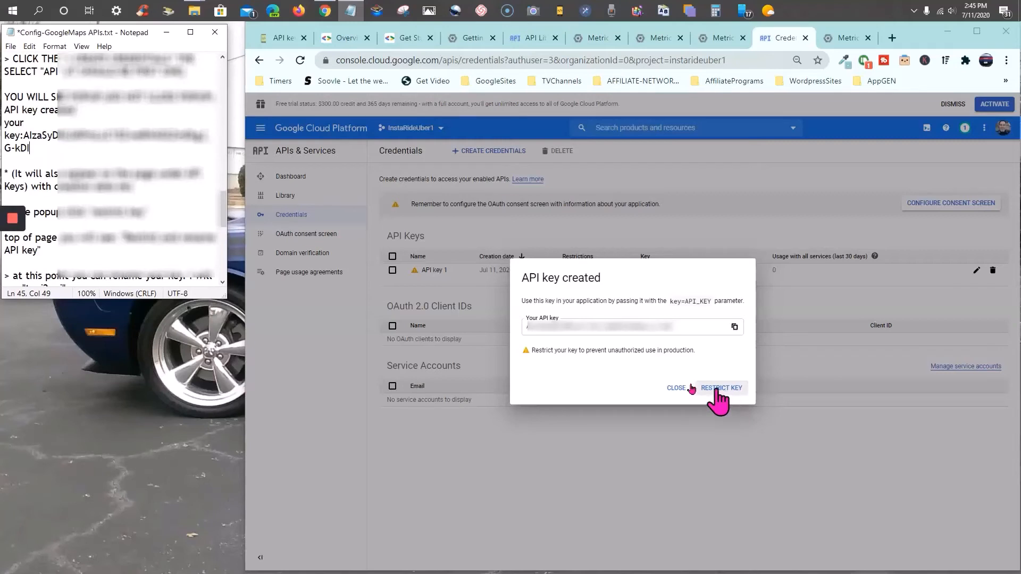
# Step: Move the notes window lower, open the restriction settings of the new API key and rename the key to InstaRideUber1
pyautogui.moveTo(132, 32); pyautogui.dragTo(141, 212)
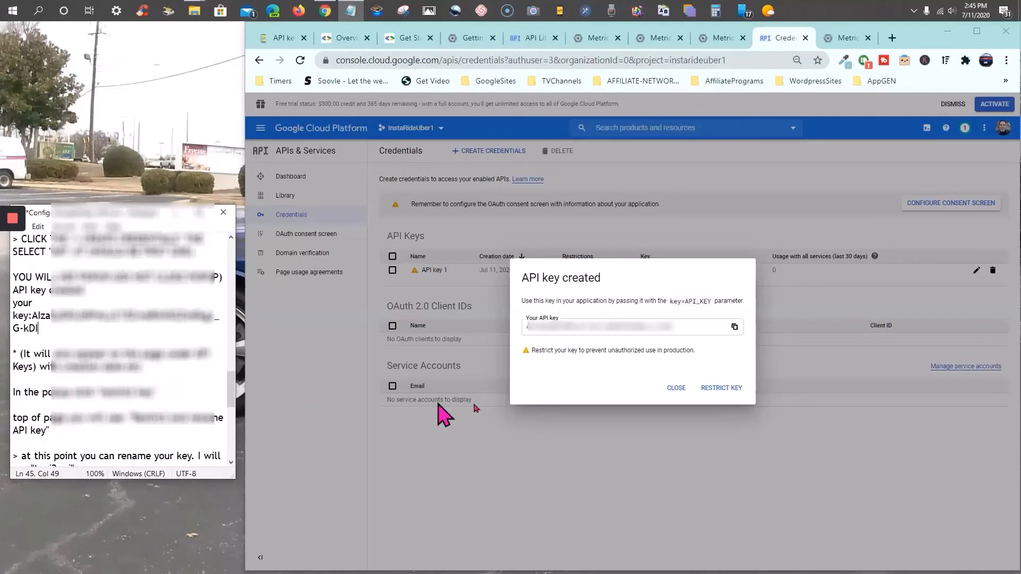
pyautogui.click(730, 394)
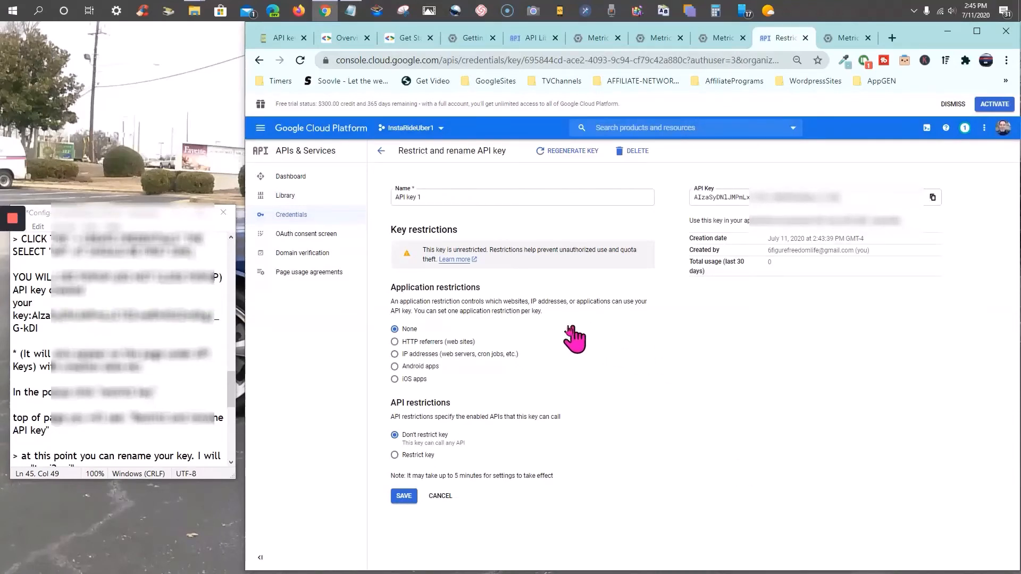
pyautogui.click(453, 197)
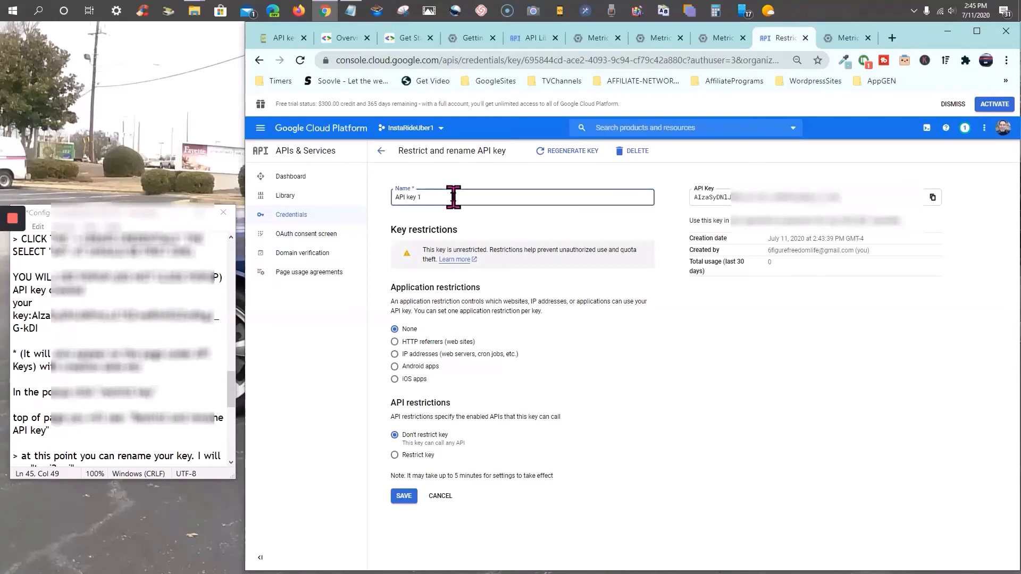
pyautogui.press('BackSpace')
pyautogui.press('BackSpace')
pyautogui.write('InstaRideUber1')
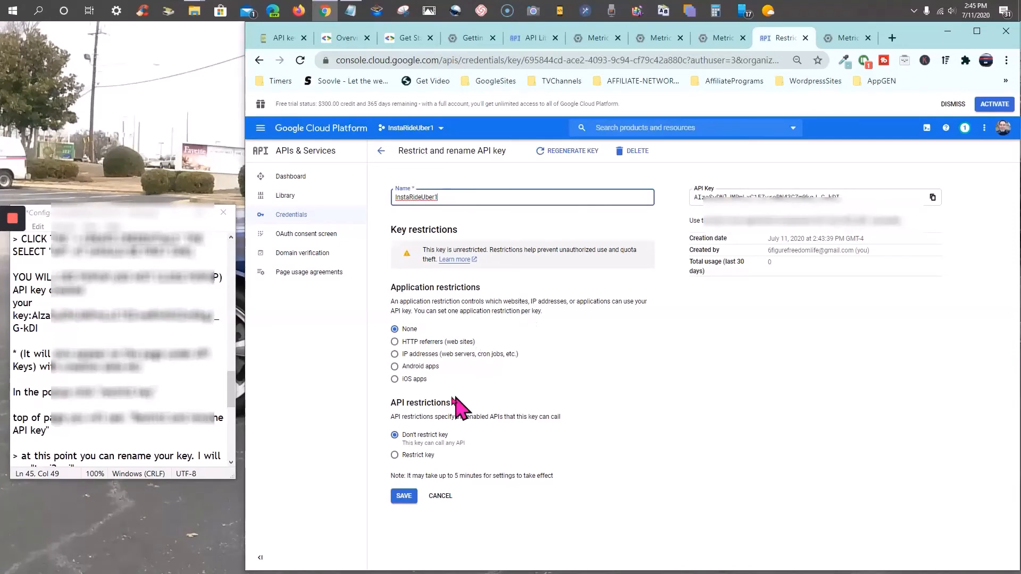
# Step: Set the API restrictions to Restrict key, open the list of selectable APIs and consult the notes for the five APIs to allow
pyautogui.click(394, 455)
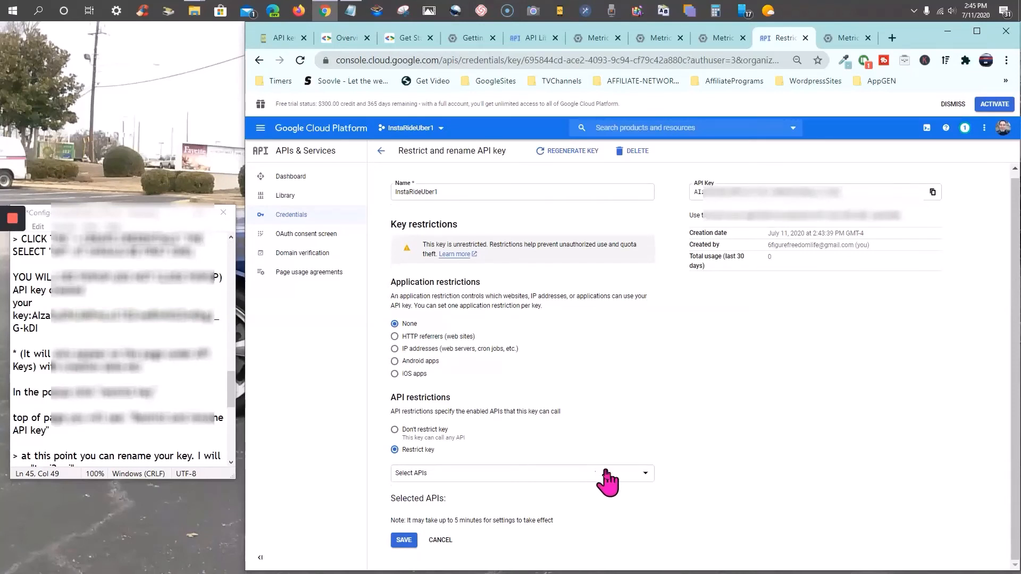
pyautogui.click(645, 475)
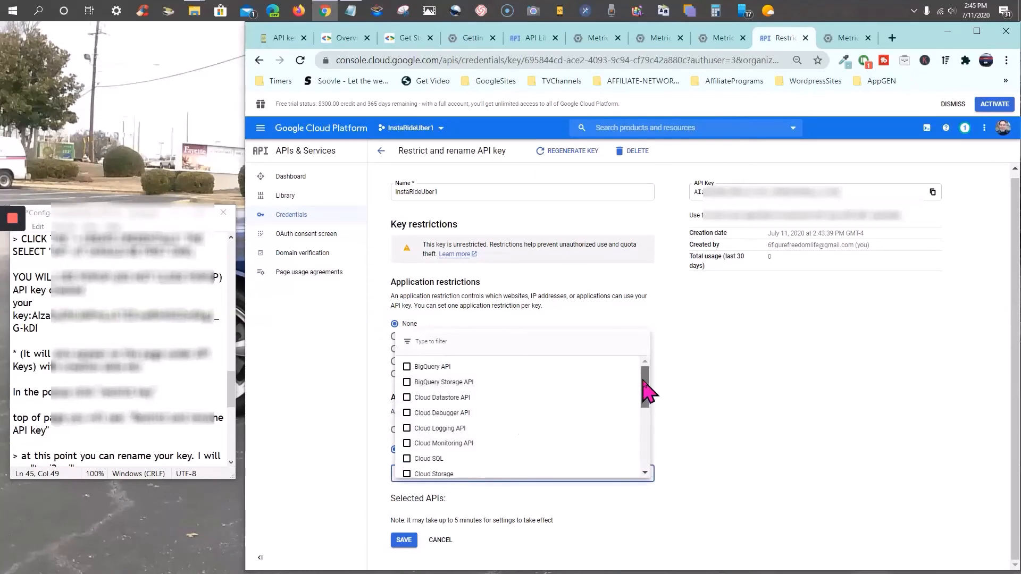
pyautogui.moveTo(643, 379); pyautogui.dragTo(643, 452)
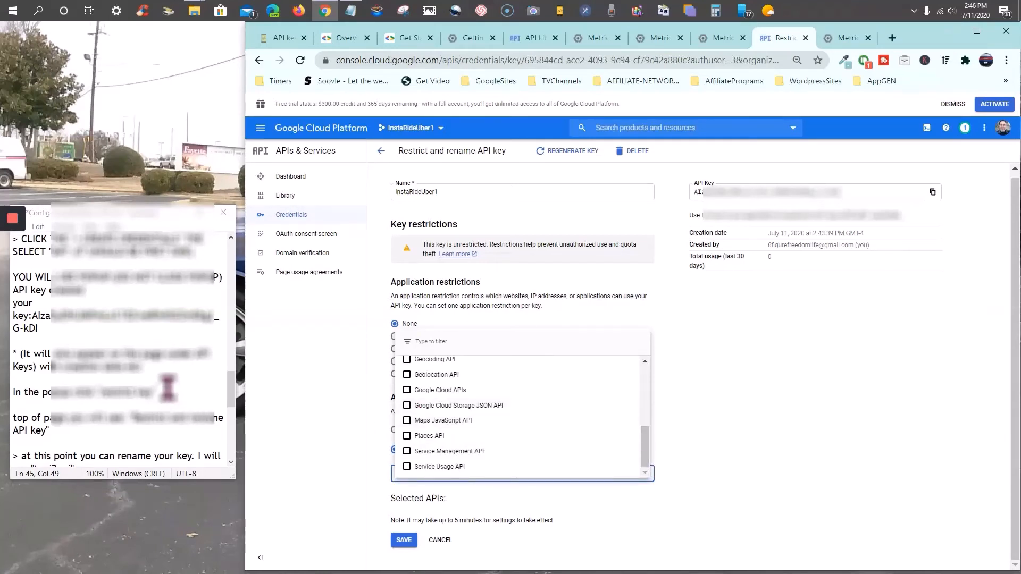
pyautogui.scroll(-1, 168, 388)
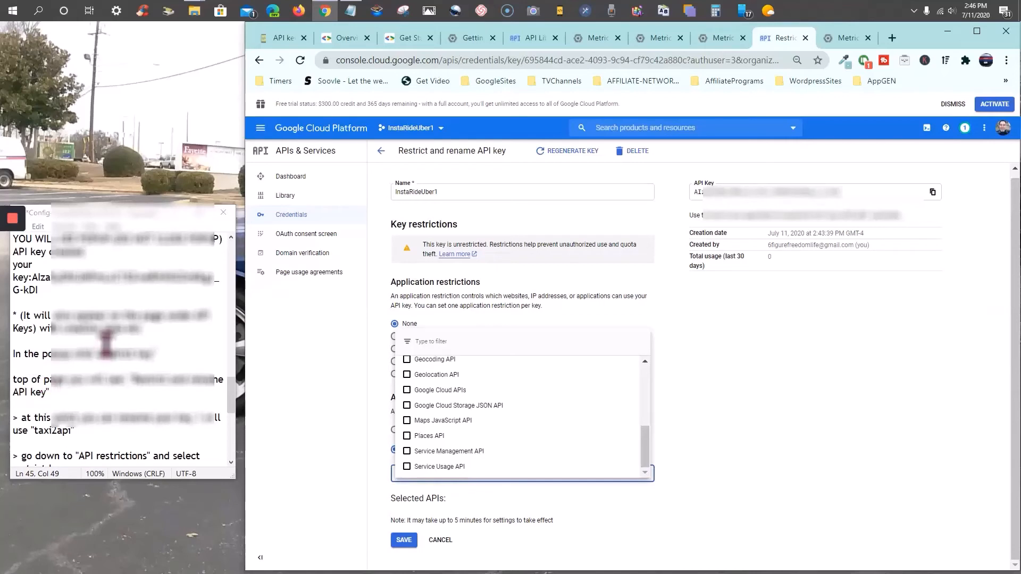
pyautogui.scroll(-3, 76, 434)
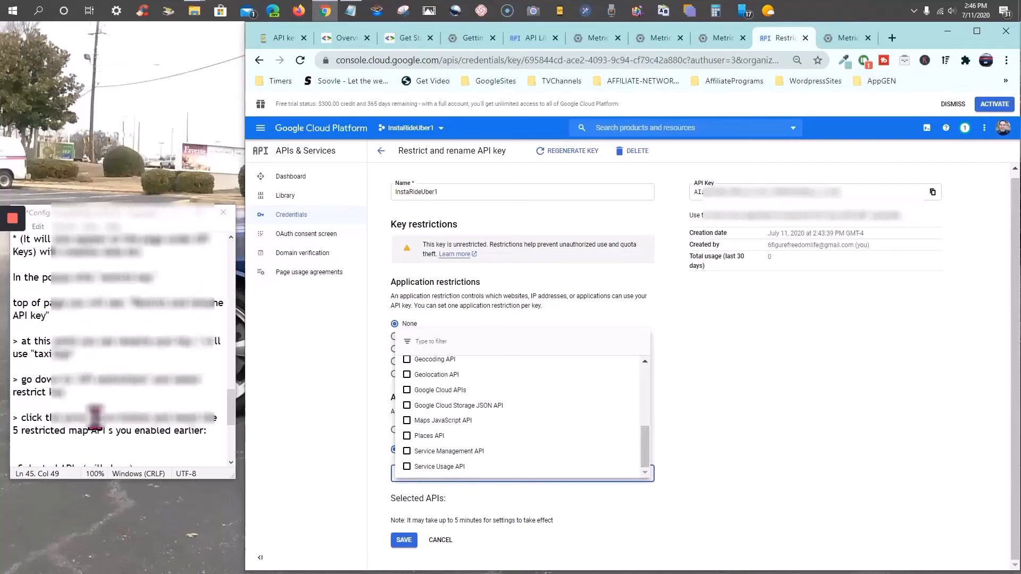
pyautogui.scroll(-1, 73, 359)
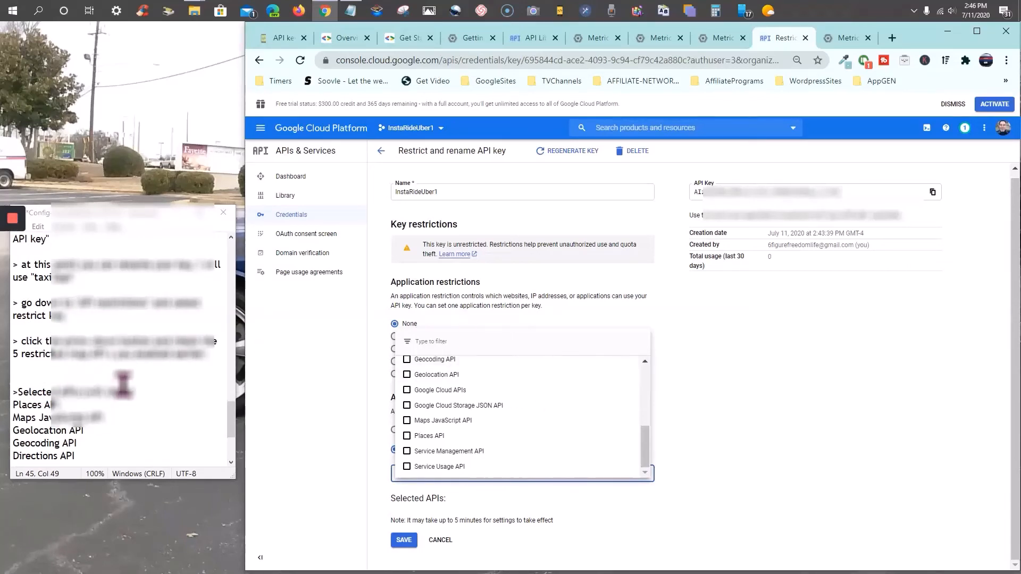
pyautogui.scroll(-2, 124, 382)
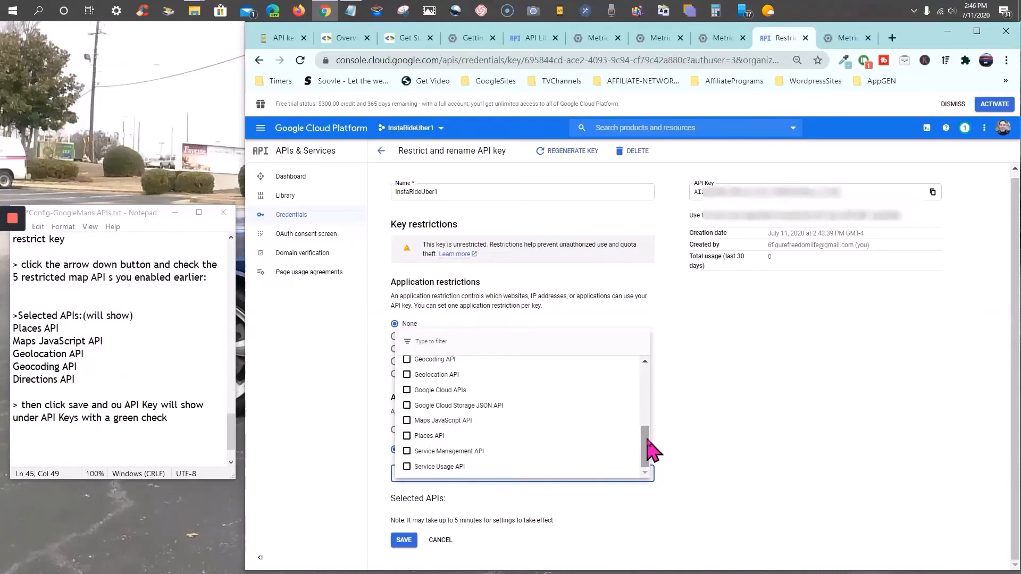
# Step: Select the Places API, Maps JavaScript API, Geolocation API, Geocoding API and Directions API as the APIs the key can call
pyautogui.click(407, 436)
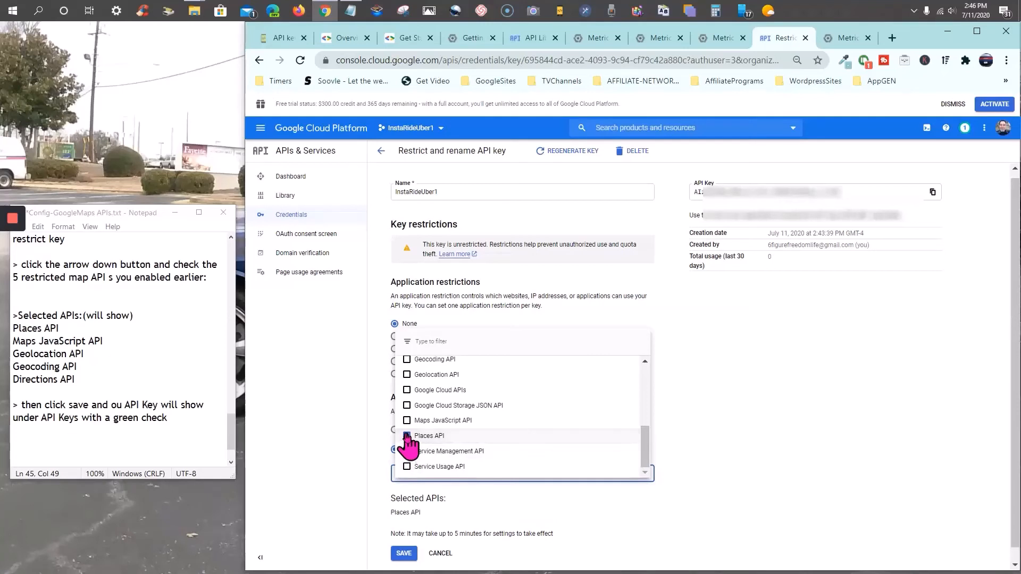
pyautogui.click(407, 420)
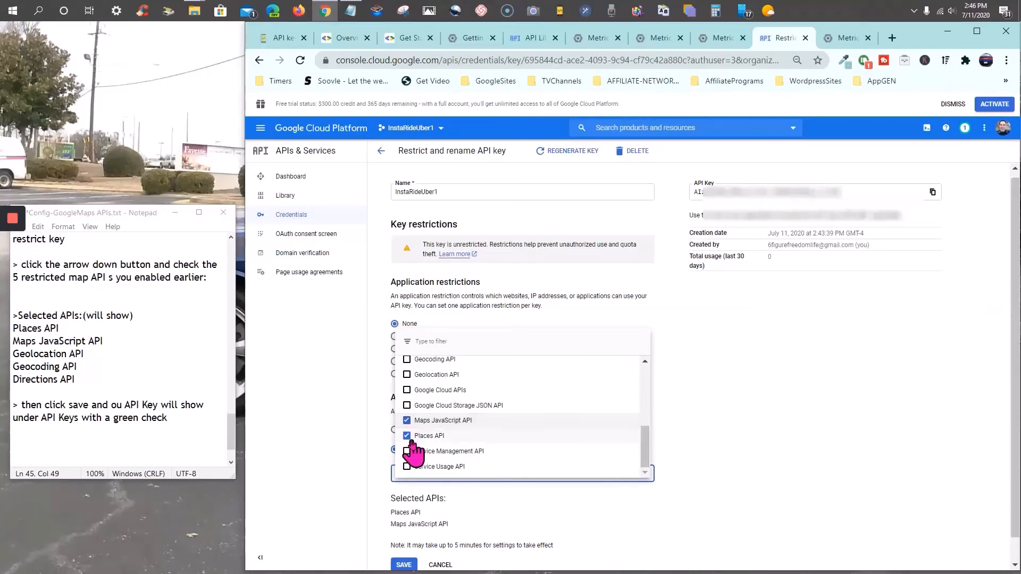
pyautogui.click(408, 375)
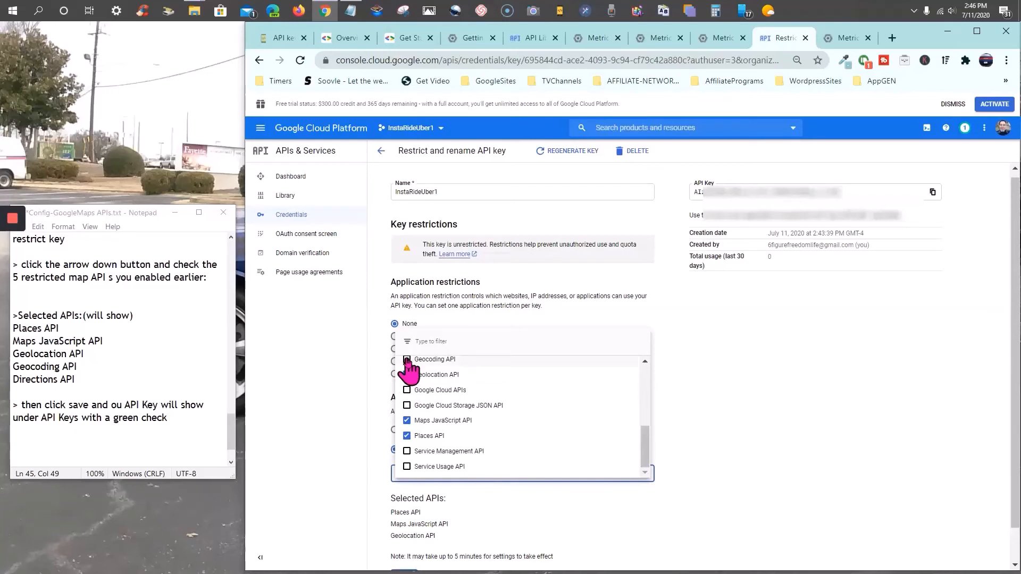
pyautogui.click(406, 360)
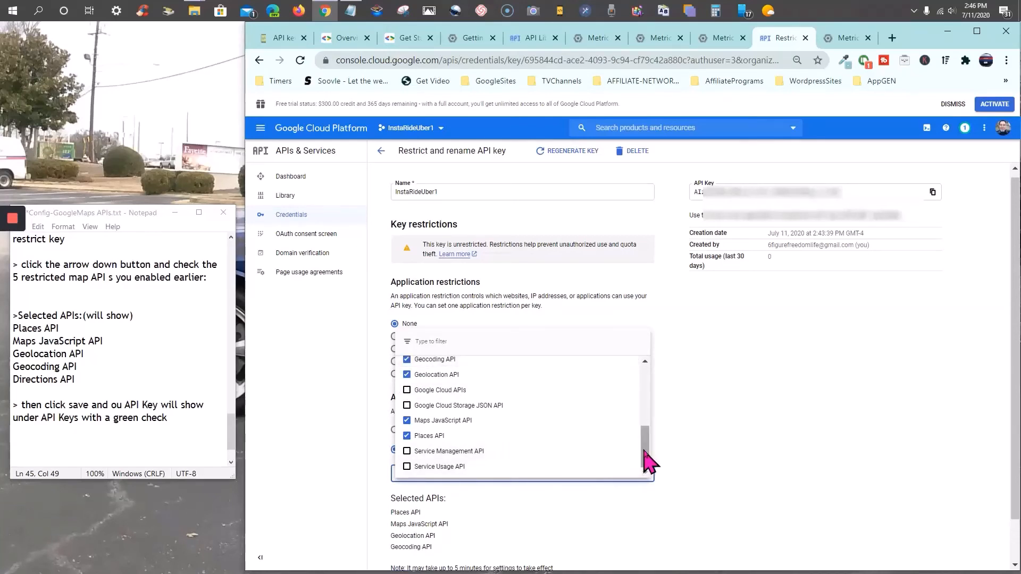
pyautogui.moveTo(645, 446); pyautogui.dragTo(645, 434)
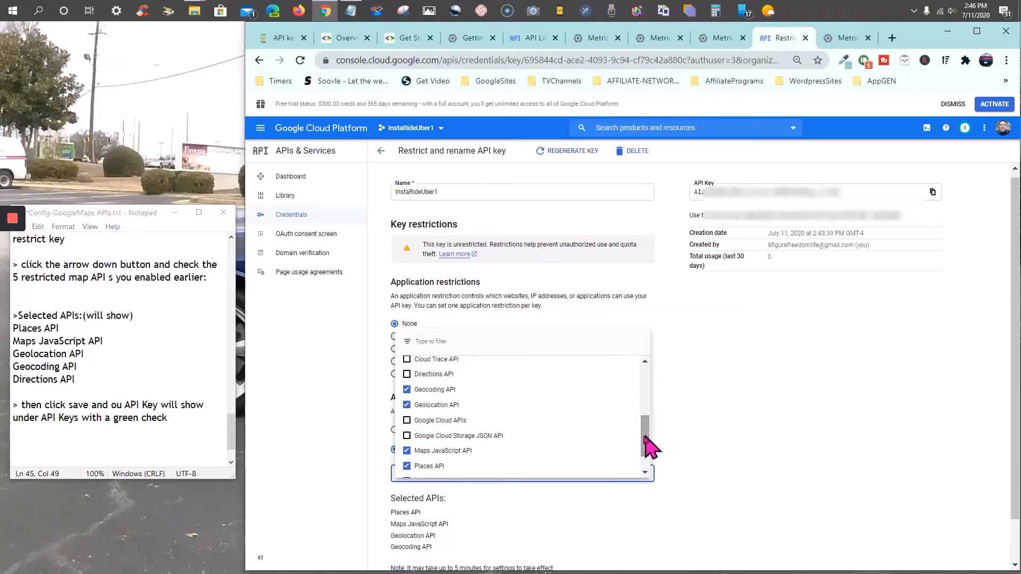
pyautogui.click(407, 374)
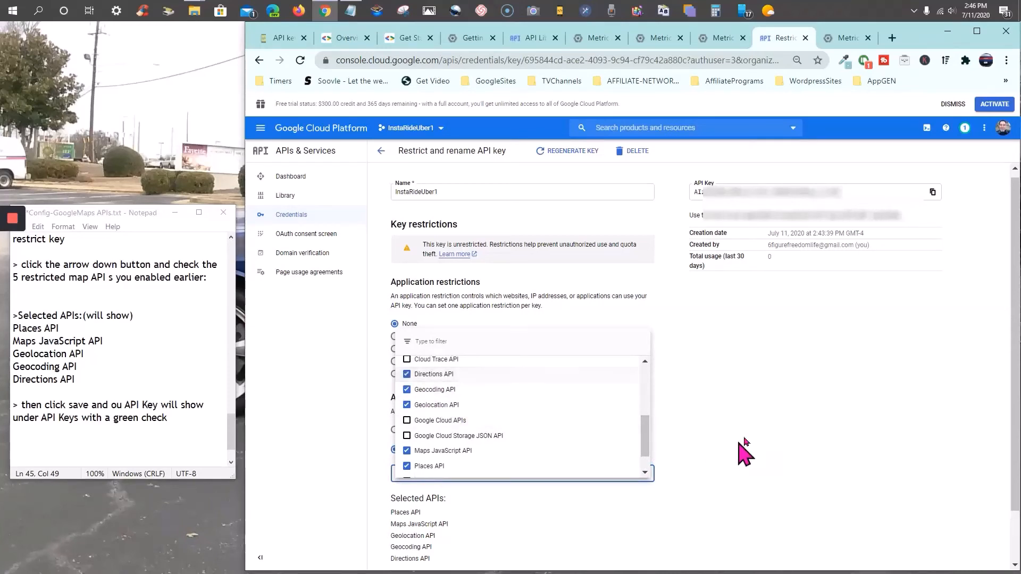
# Step: Save the InstaRideUber1 key's restriction to the five selected APIs and copy its API key from the credentials list
pyautogui.click(728, 412)
pyautogui.scroll(-2, 723, 405)
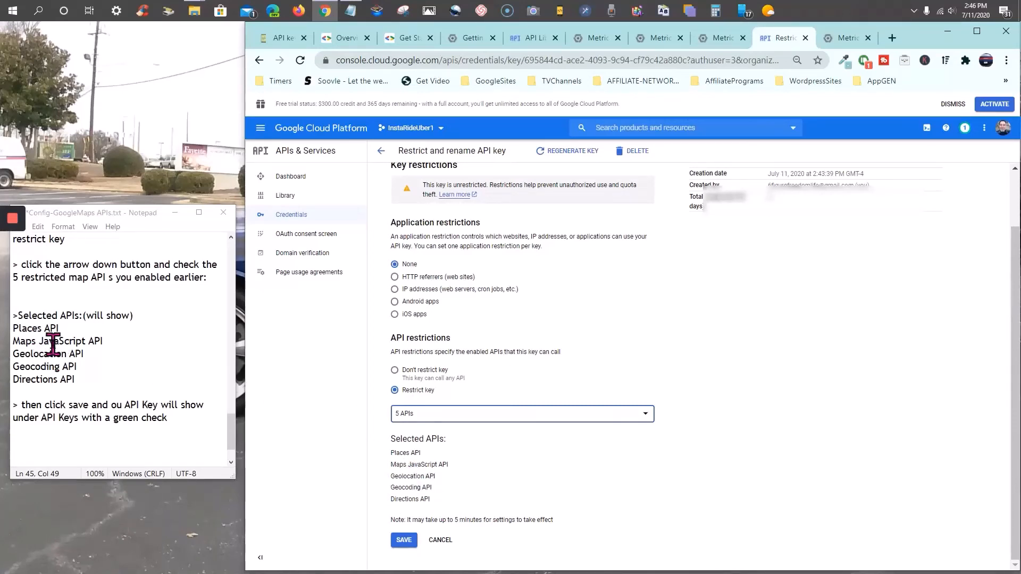
pyautogui.click(404, 540)
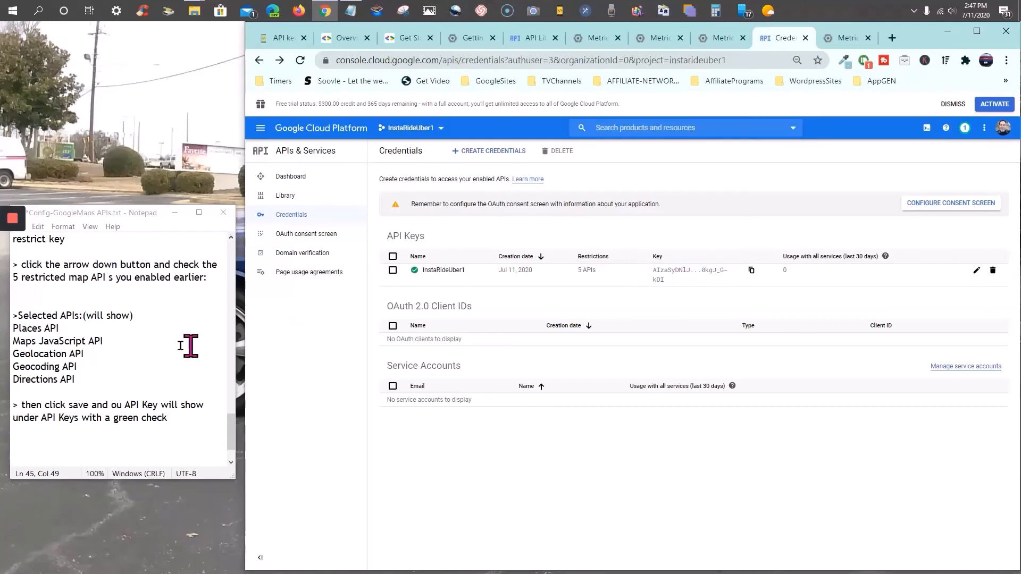
pyautogui.click(751, 270)
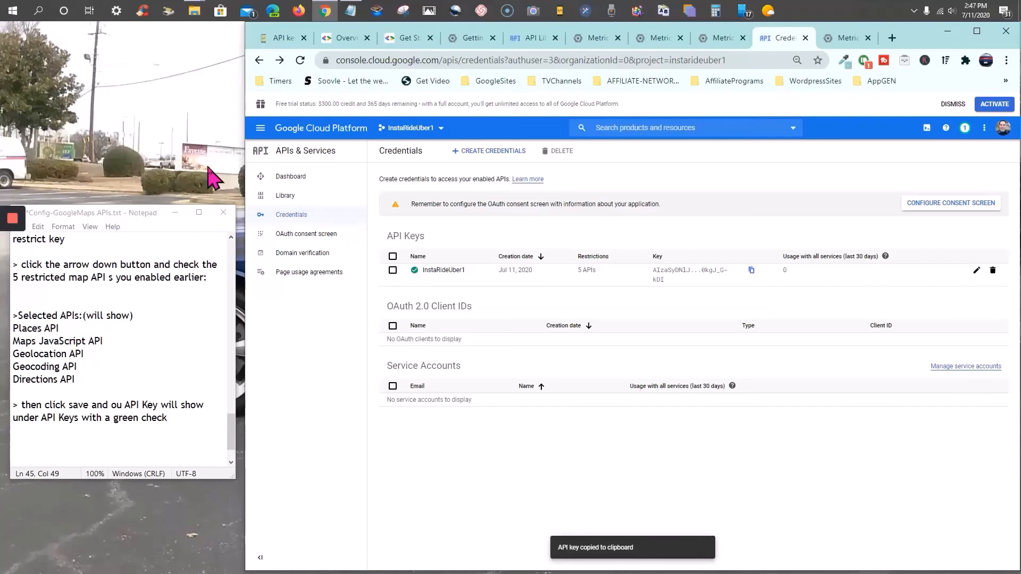
# Step: Maximize the browser window, switch to the suspended Mobimatic Builder page and open the API Keys settings of the Insta-Ride app
pyautogui.click(976, 32)
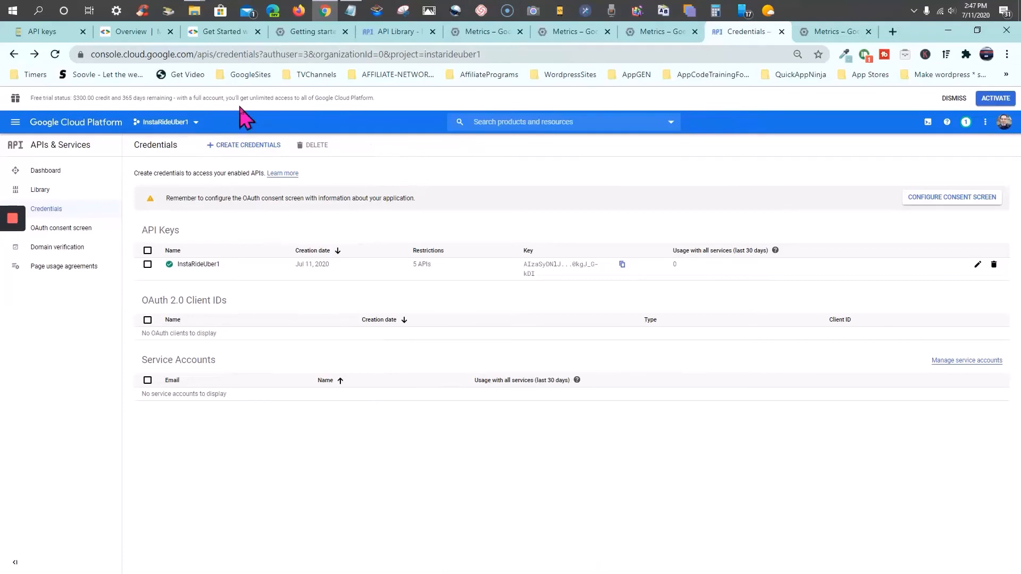
pyautogui.click(42, 35)
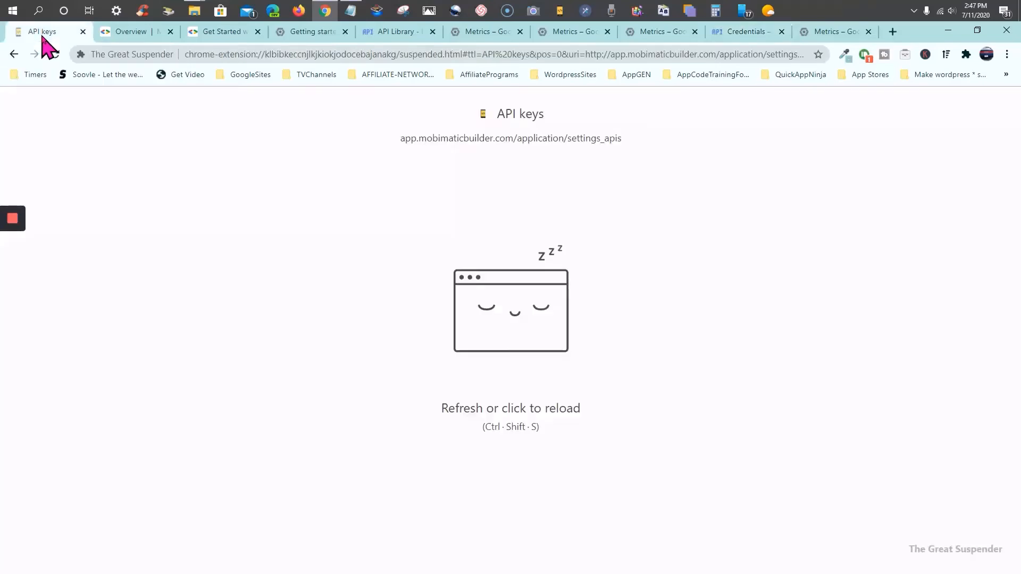
pyautogui.click(352, 175)
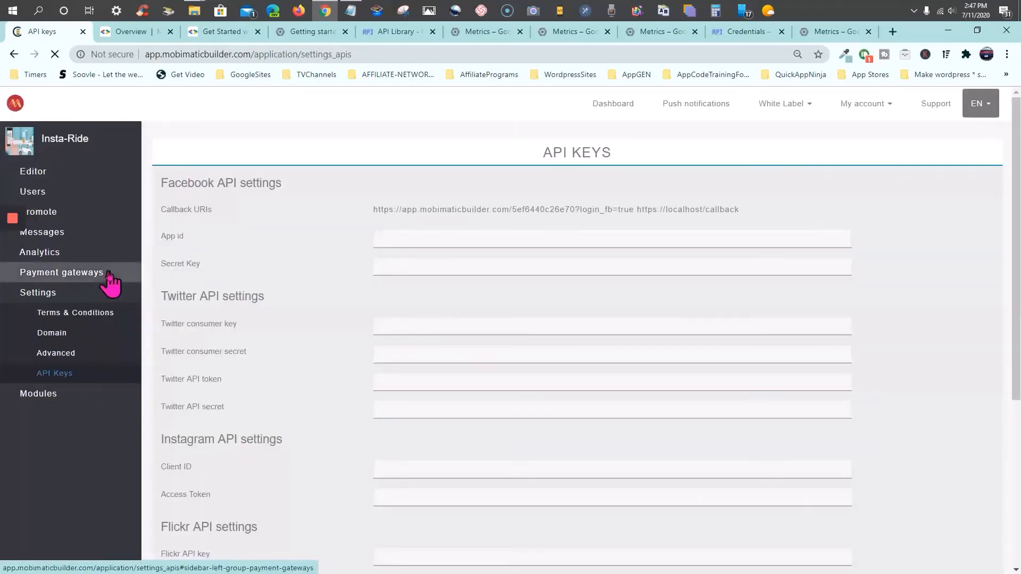
pyautogui.click(47, 291)
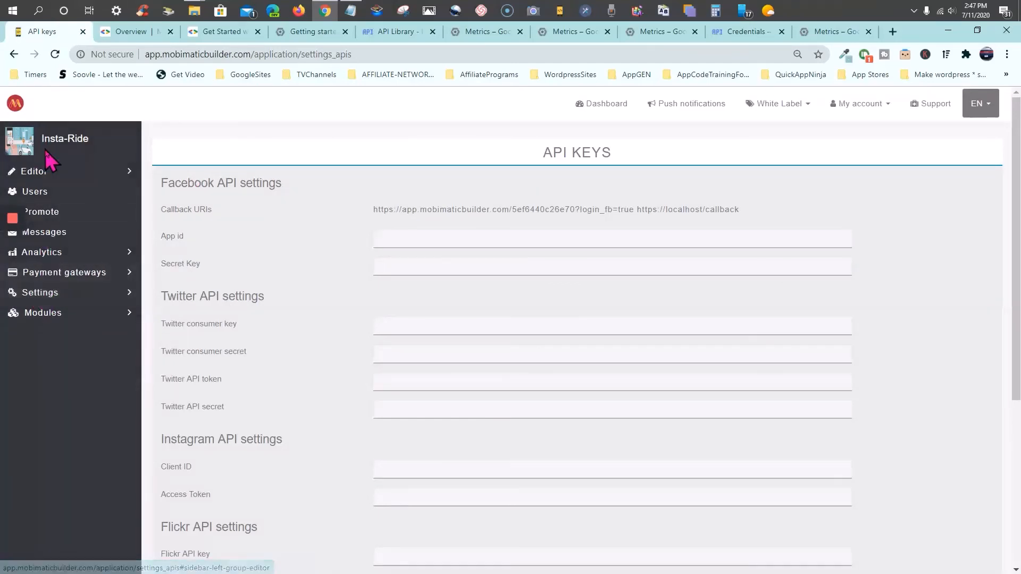
pyautogui.click(39, 295)
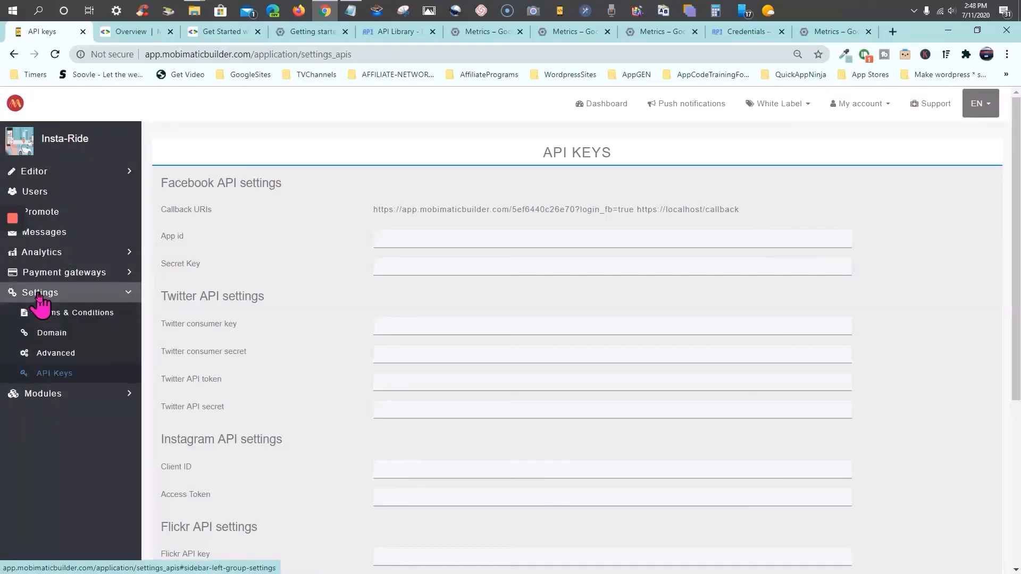
pyautogui.click(48, 374)
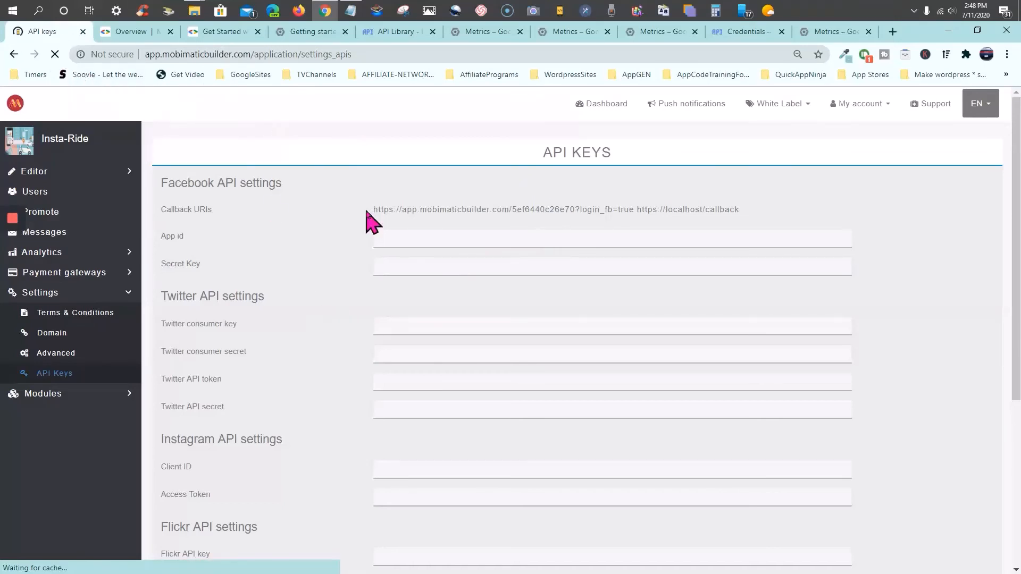
# Step: Replace the Google Maps JavaScript API Key of the Insta-Ride app by pasting the copied API key, and save the settings
pyautogui.scroll(-5, 339, 312)
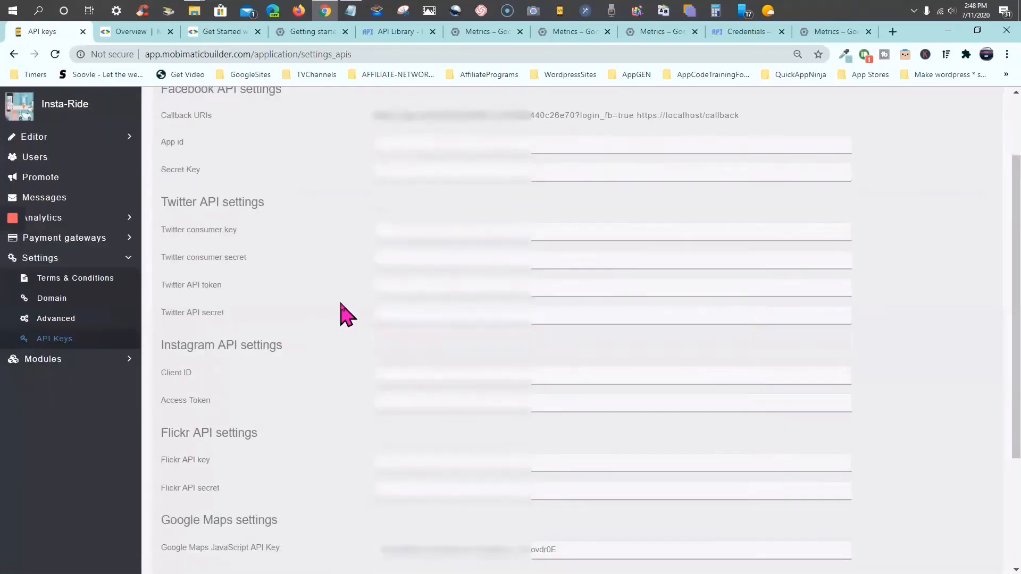
pyautogui.moveTo(606, 378); pyautogui.dragTo(379, 379)
pyautogui.press('BackSpace')
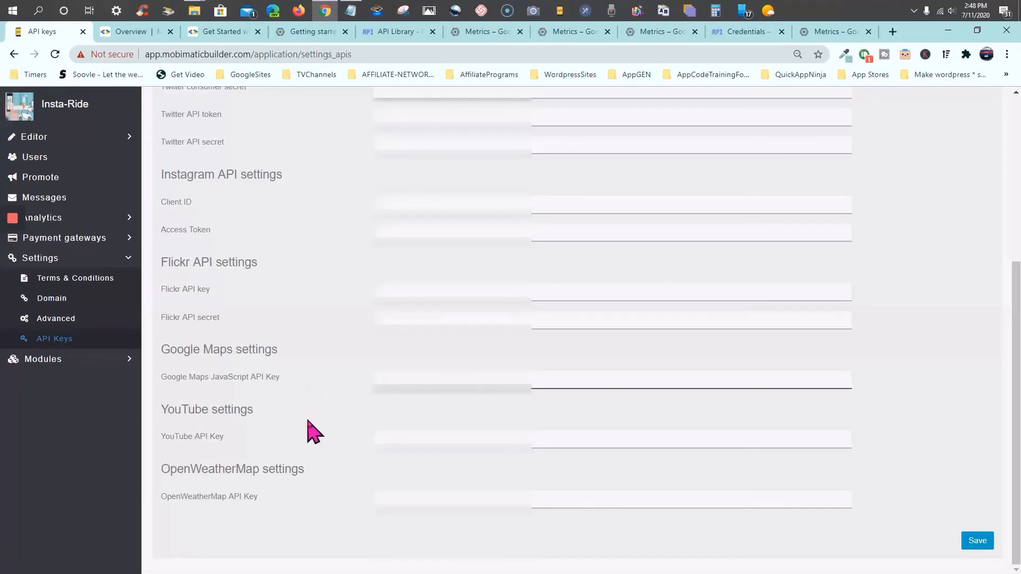
pyautogui.click(397, 378)
pyautogui.rightClick(398, 382)
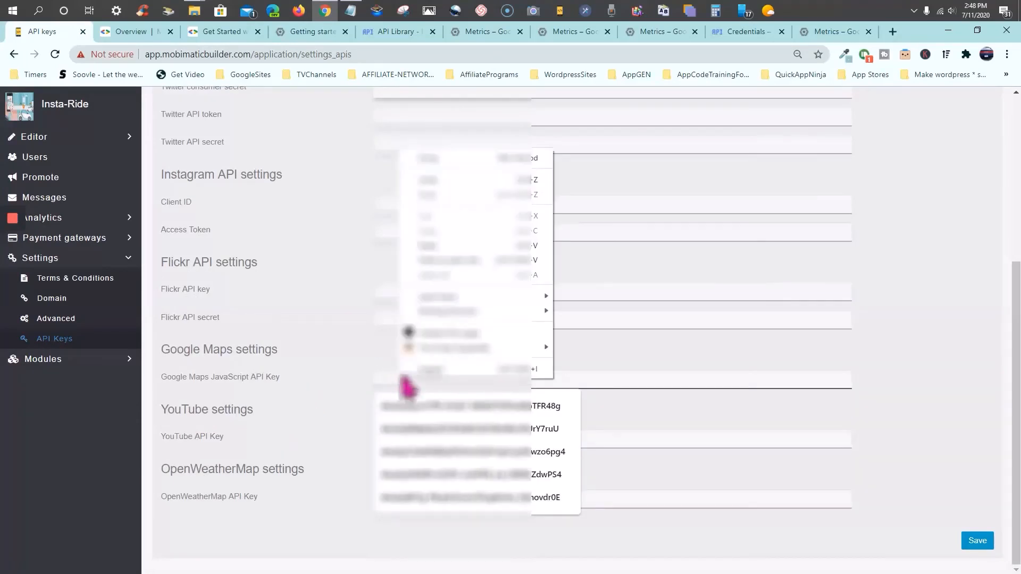
pyautogui.click(470, 260)
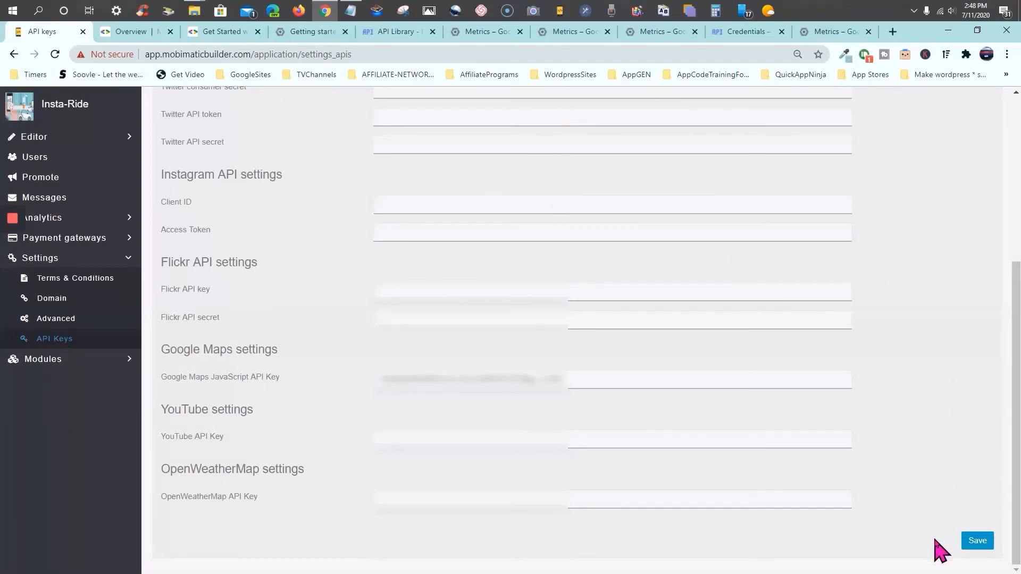
pyautogui.click(977, 541)
pyautogui.scroll(6, 648, 355)
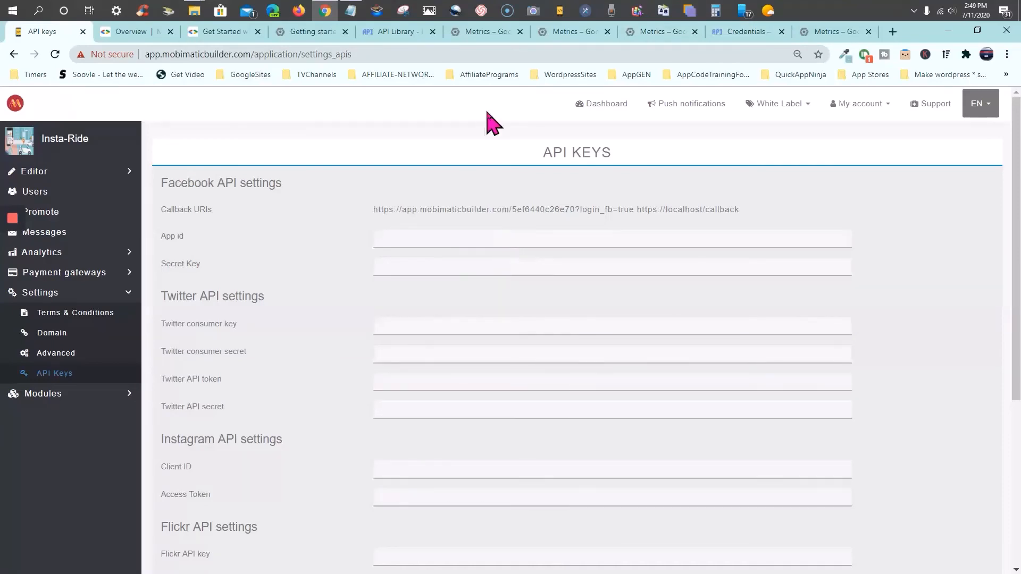
# Step: Return to the InstaRideUber1 project in Google Cloud Platform and open its billing account overview
pyautogui.click(746, 33)
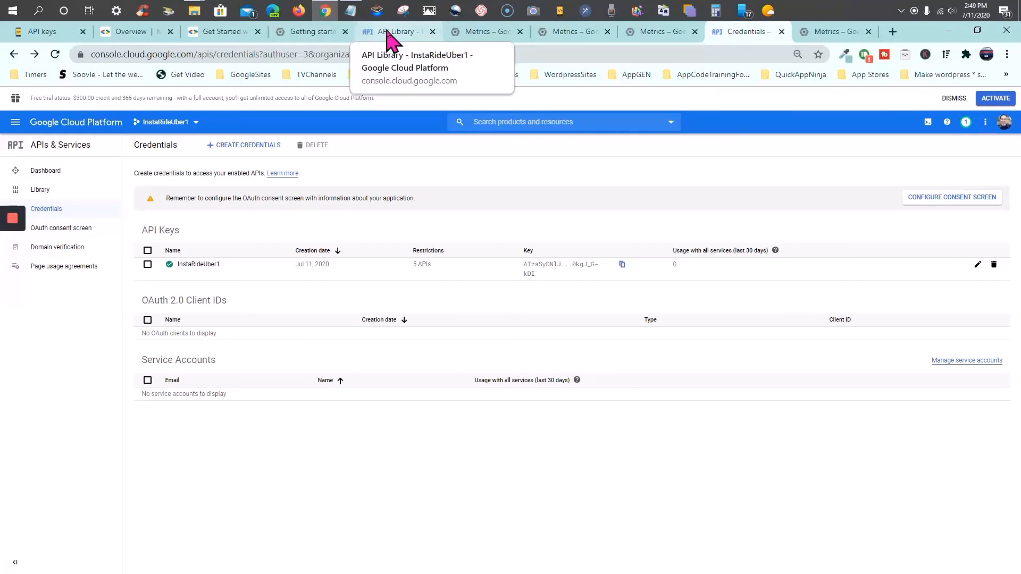
pyautogui.click(15, 123)
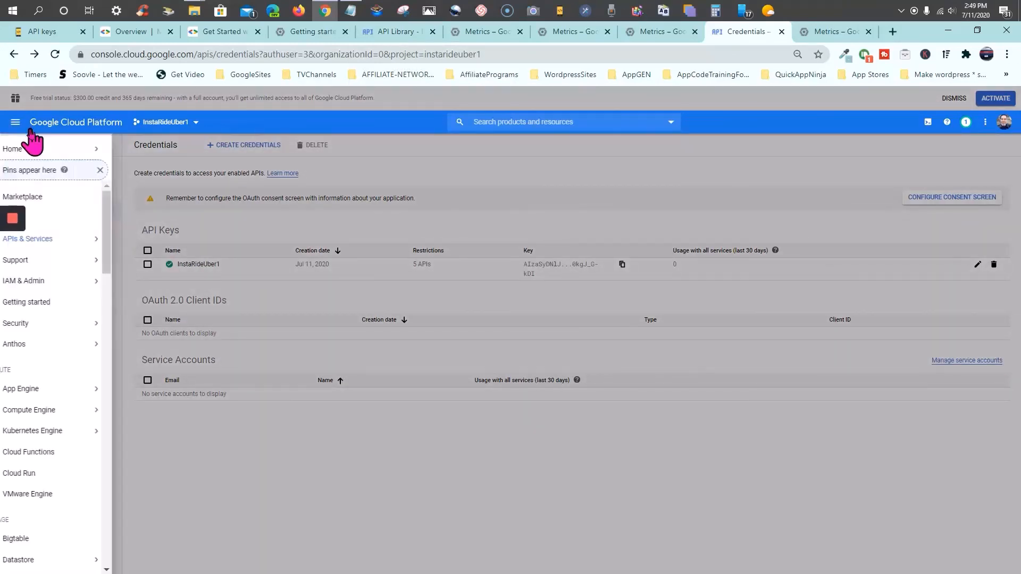
pyautogui.click(49, 218)
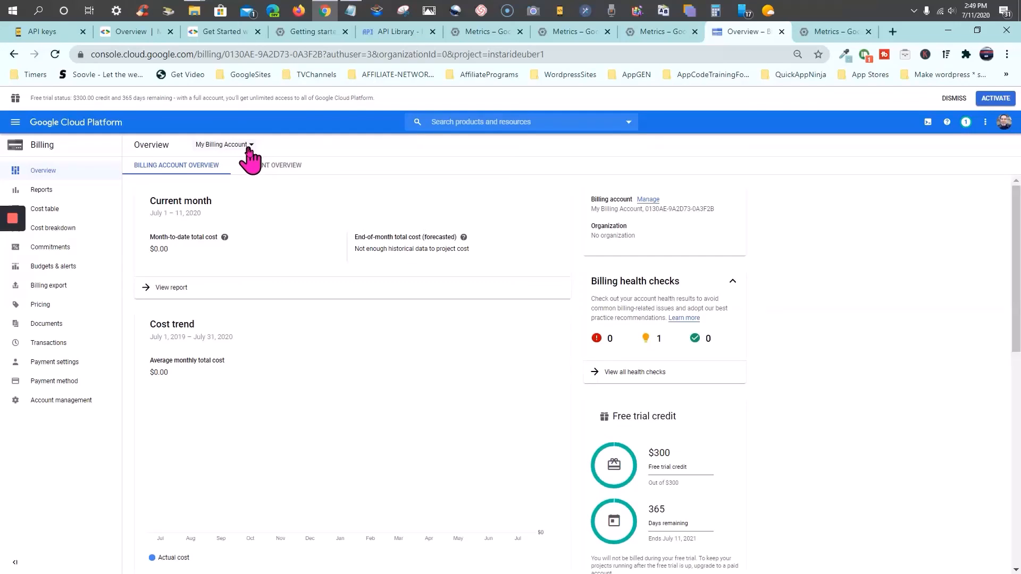
# Step: Open the management page for billing accounts and view the list of projects linked to billing
pyautogui.click(248, 149)
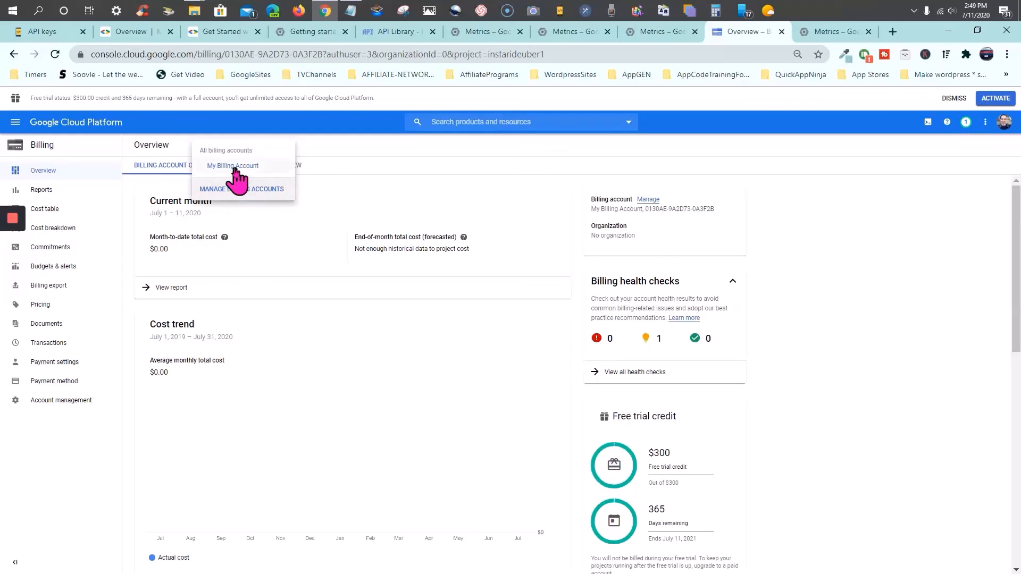
pyautogui.click(232, 194)
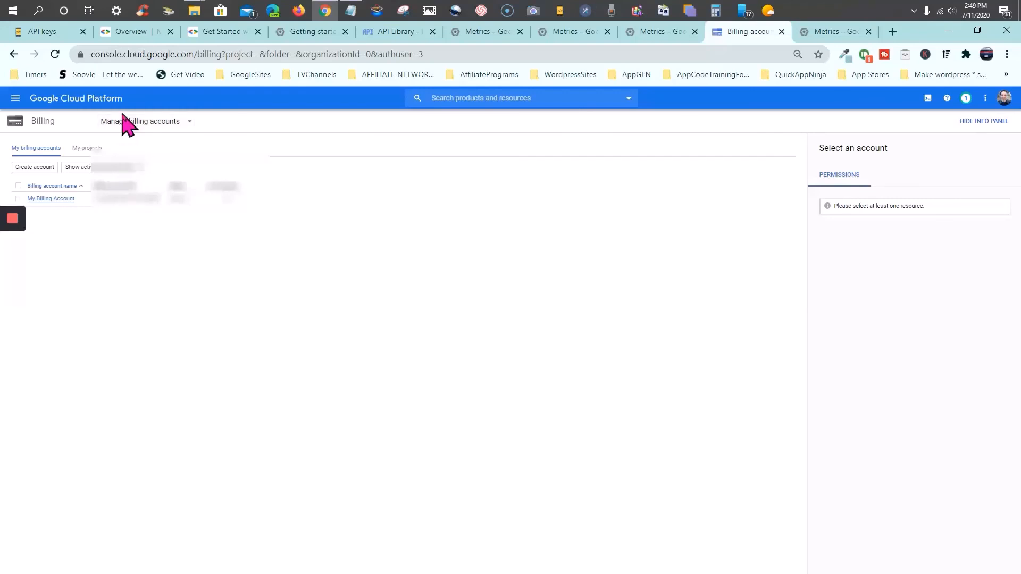
pyautogui.click(169, 124)
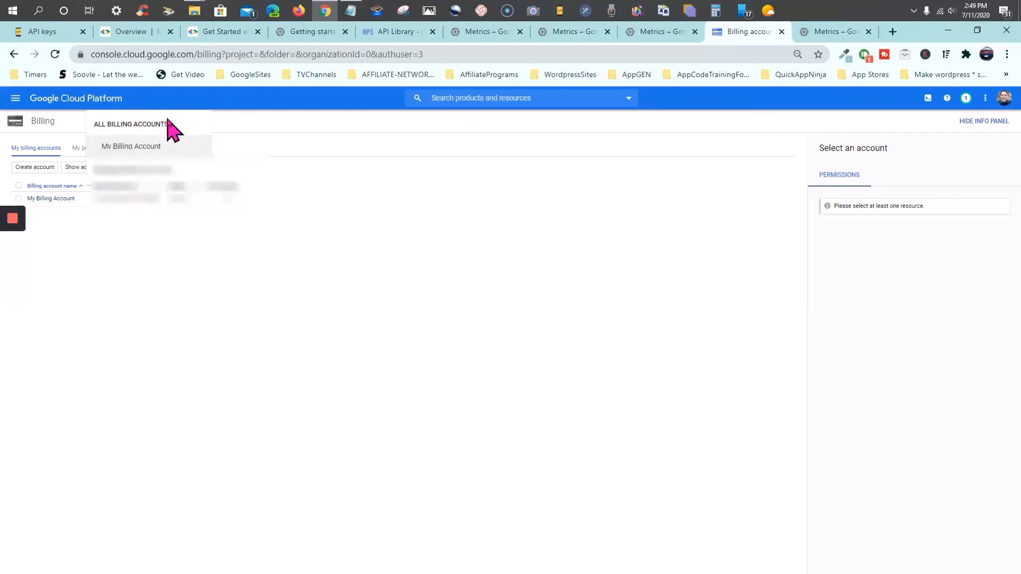
pyautogui.click(352, 136)
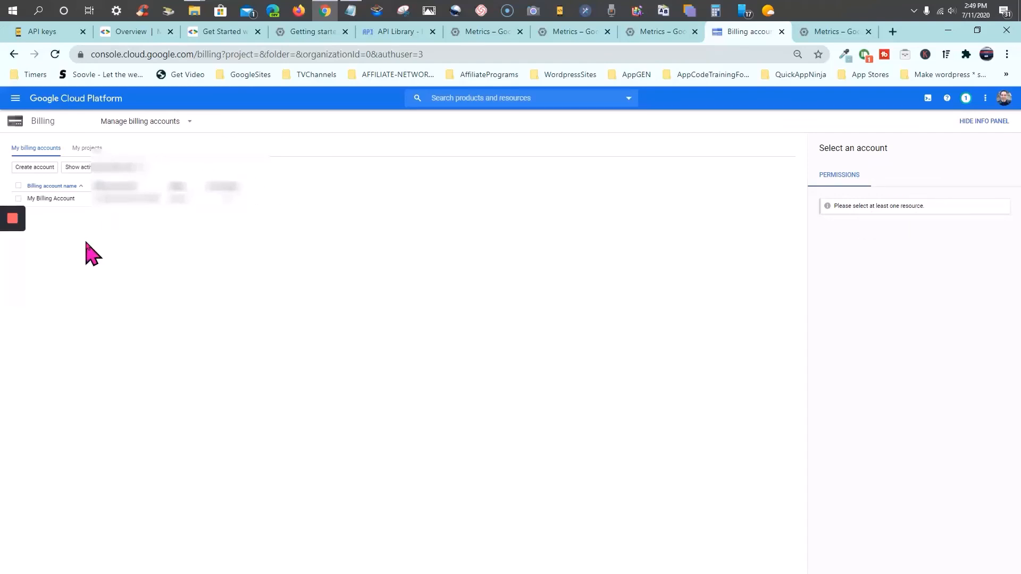
pyautogui.click(80, 148)
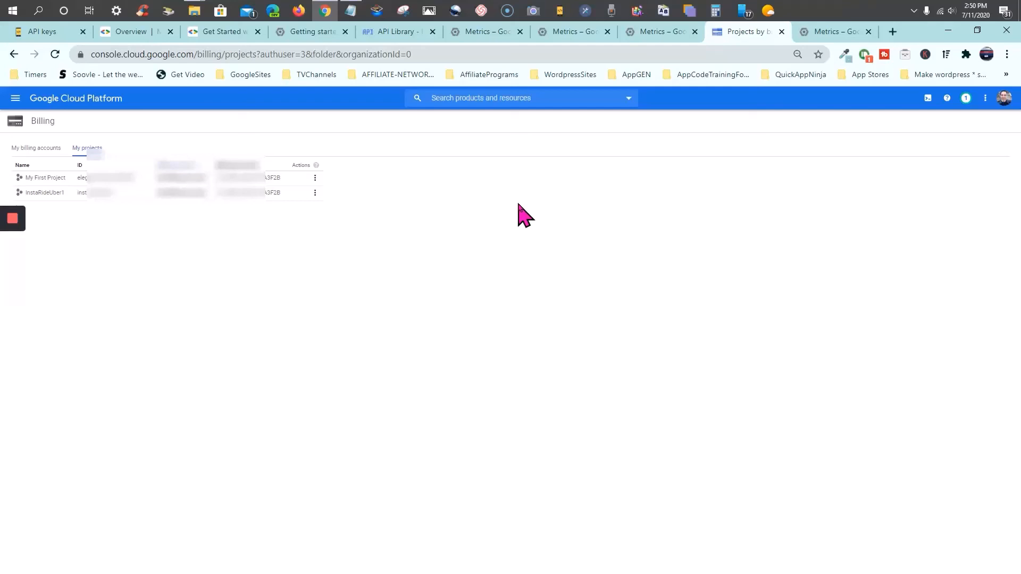
# Step: Switch back to Mobimatic Builder and check the Google Maps JavaScript API Key in the Insta-Ride API Keys settings
pyautogui.click(46, 29)
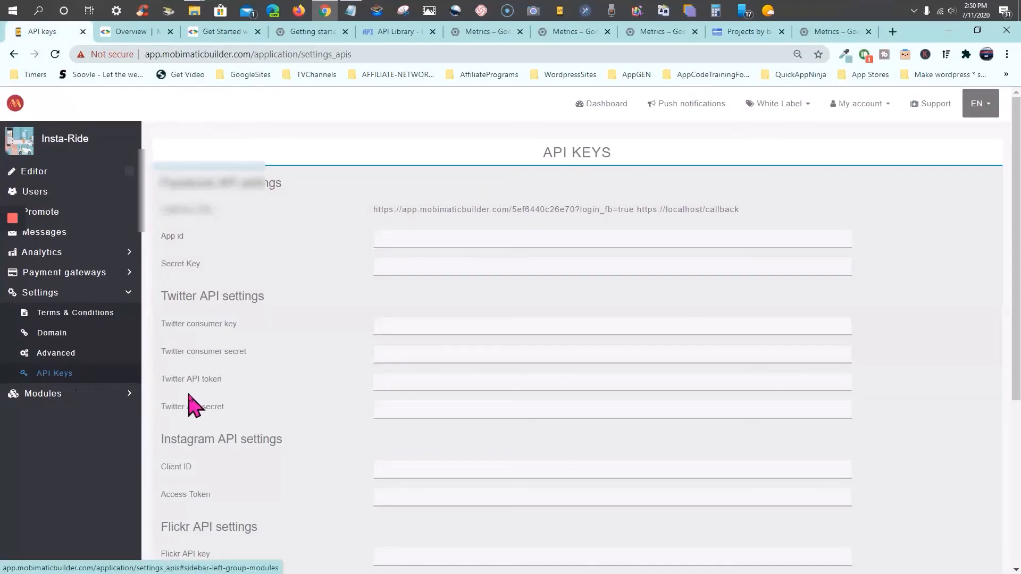
pyautogui.scroll(-5, 193, 402)
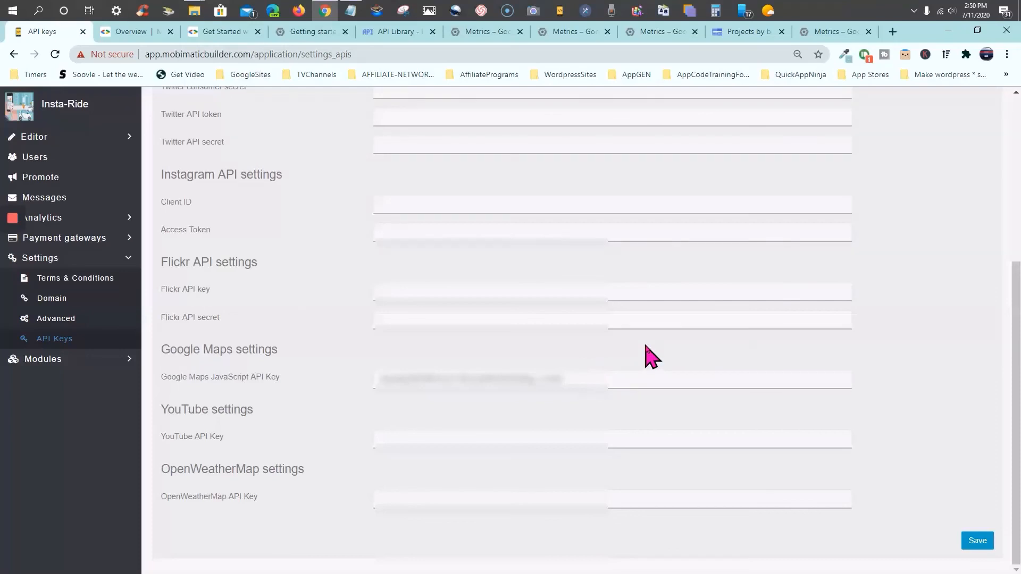
pyautogui.scroll(5, 794, 360)
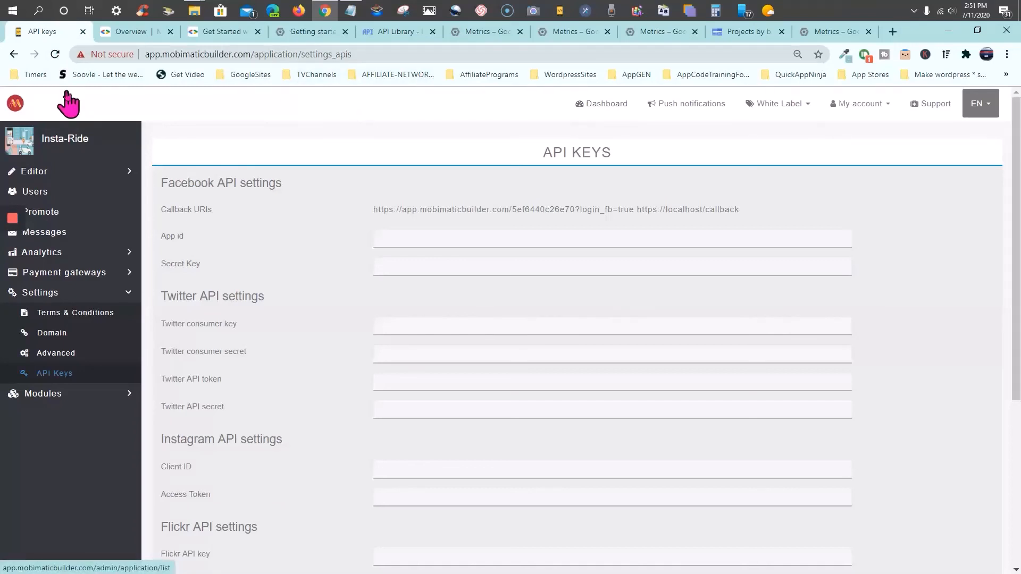
pyautogui.moveTo(12, 250)
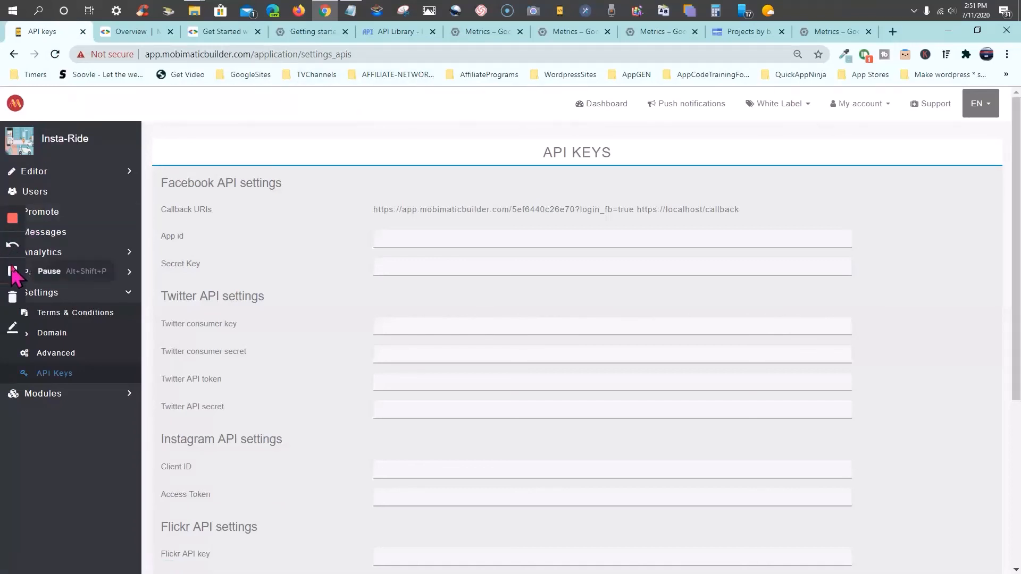